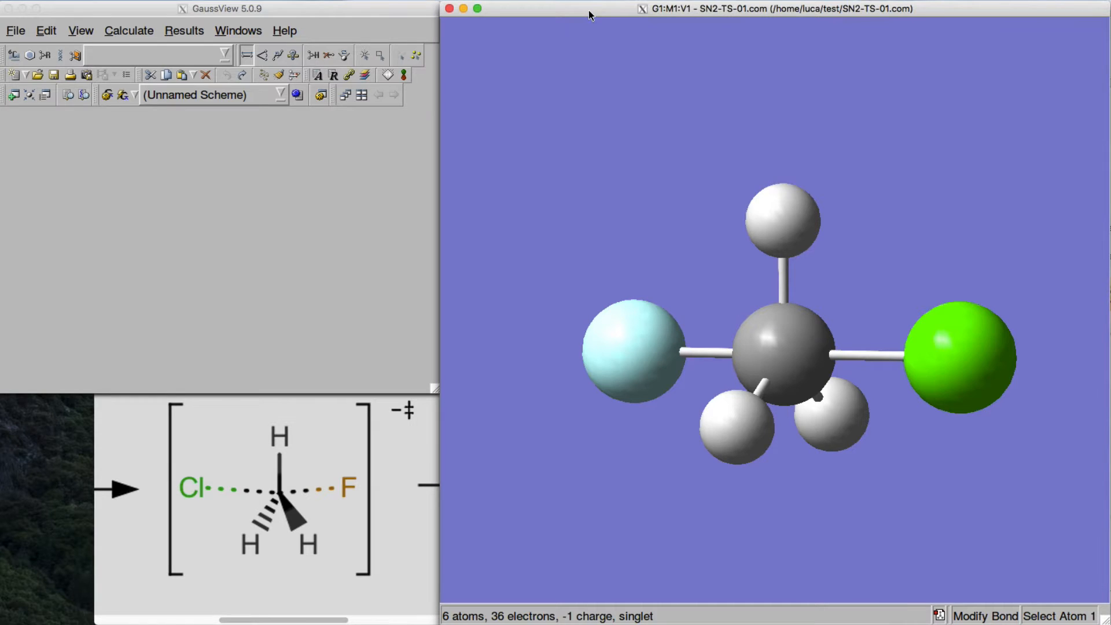
mouse_move(623, 212)
mouse_down()
mouse_move(654, 228)
mouse_move(680, 210)
mouse_move(613, 207)
mouse_up()
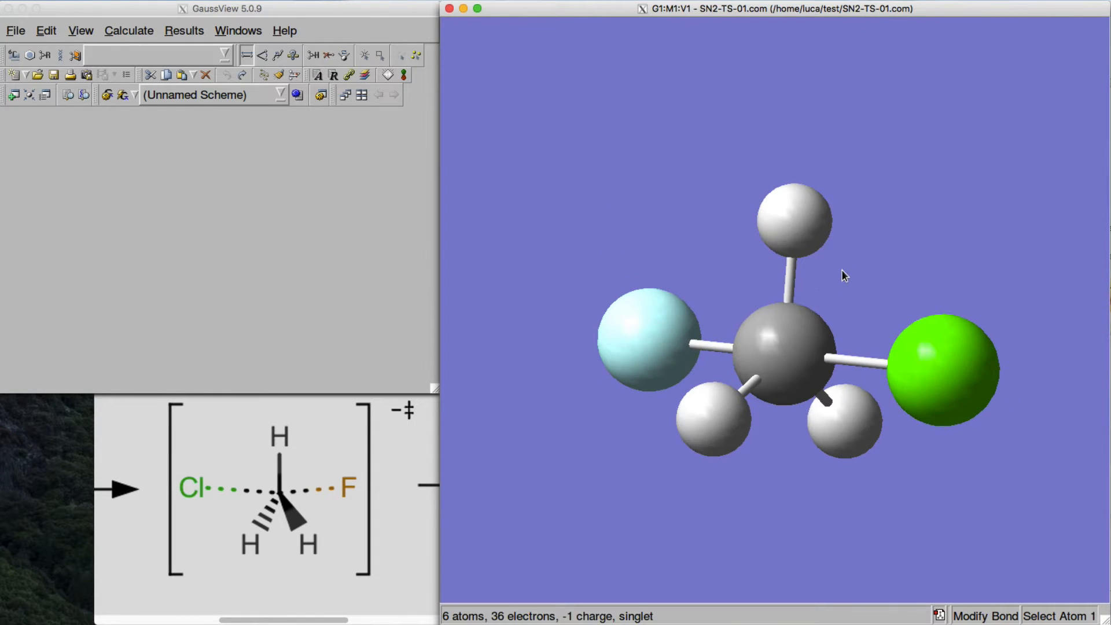
drag(888, 276, 896, 277)
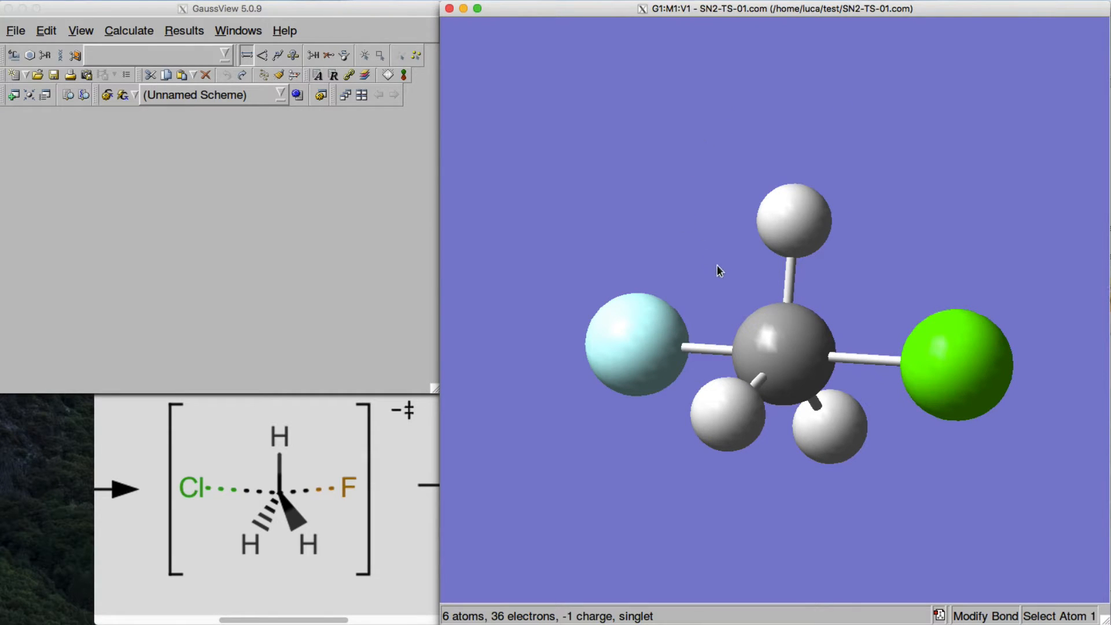
drag(691, 187, 747, 200)
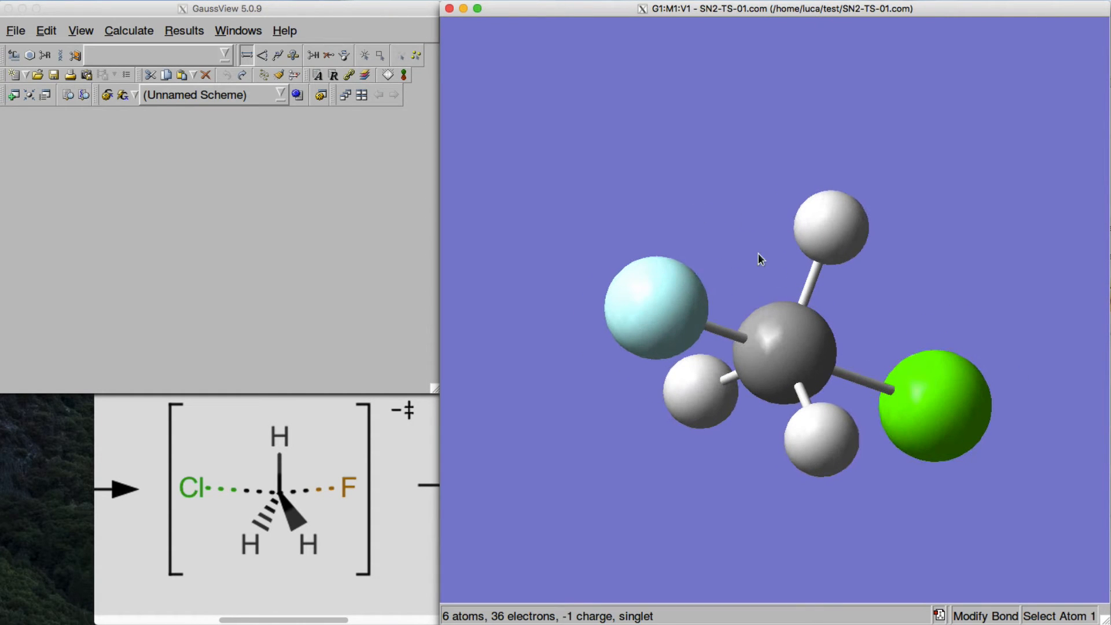
drag(926, 289, 880, 267)
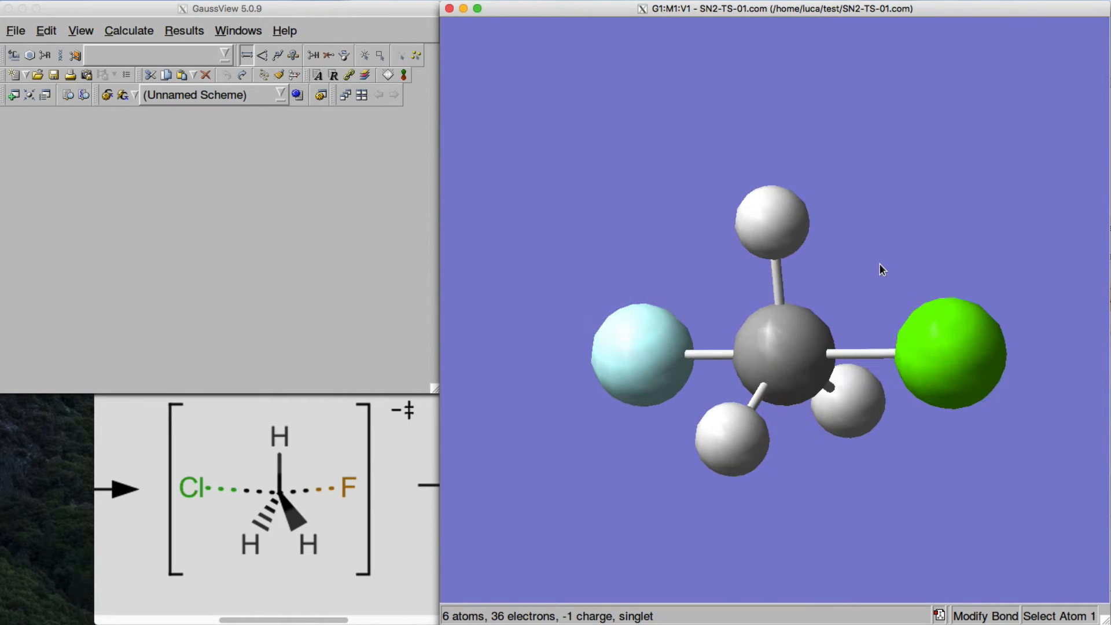
mouse_move(610, 218)
mouse_down()
mouse_move(629, 226)
mouse_move(629, 247)
mouse_up()
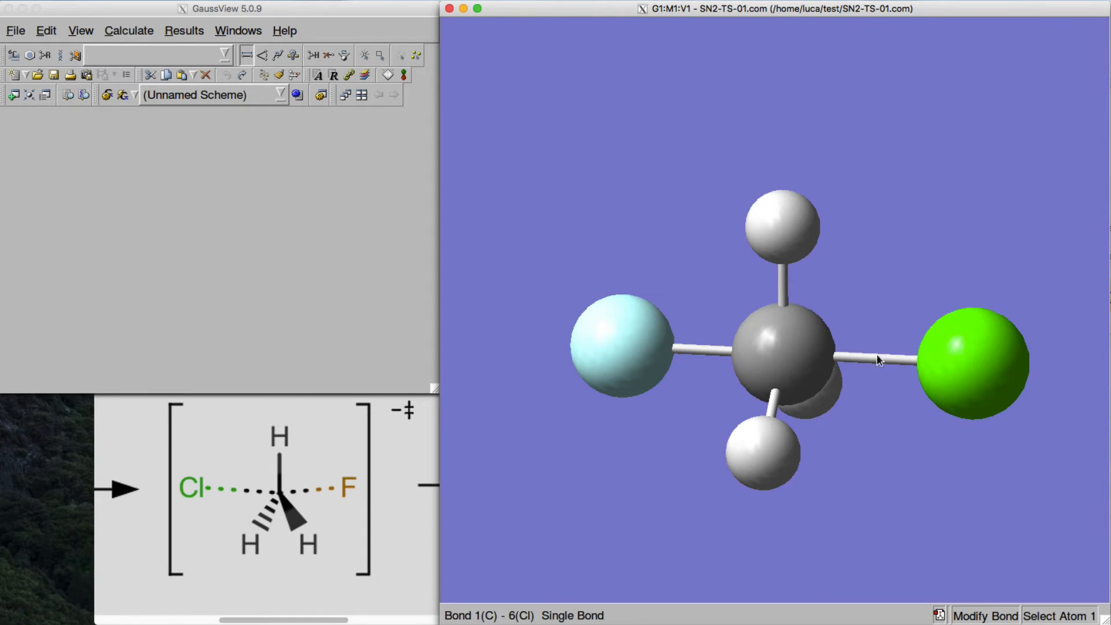
Step: Stretch the bond between fluorine and carbon to 2.03 Å, keeping fluorine fixed and translating the carbon group
click(249, 58)
click(634, 344)
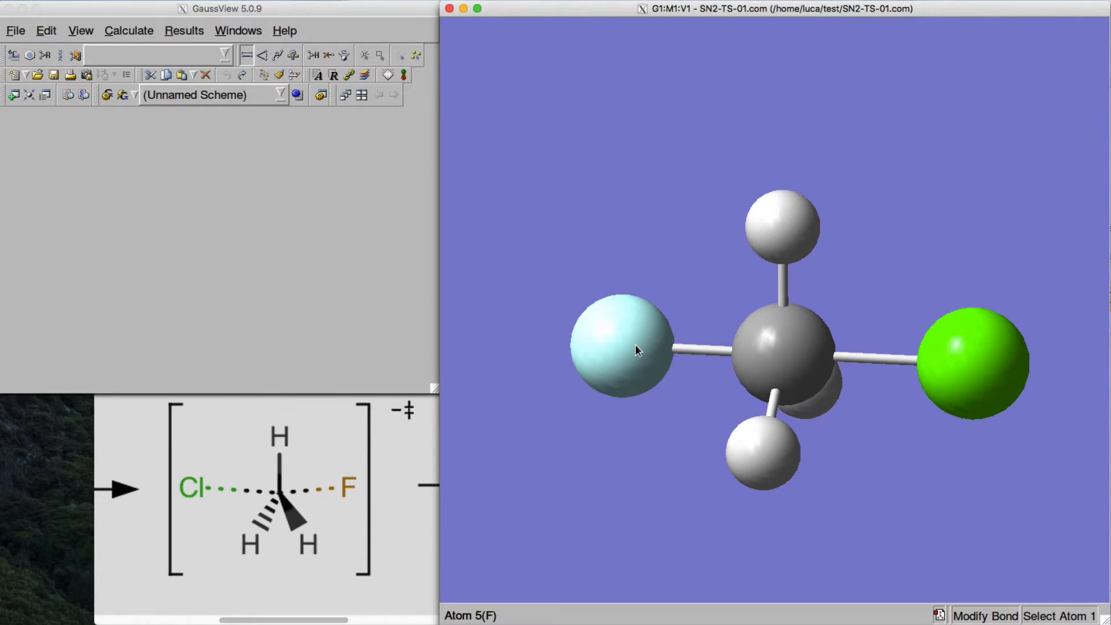
click(775, 366)
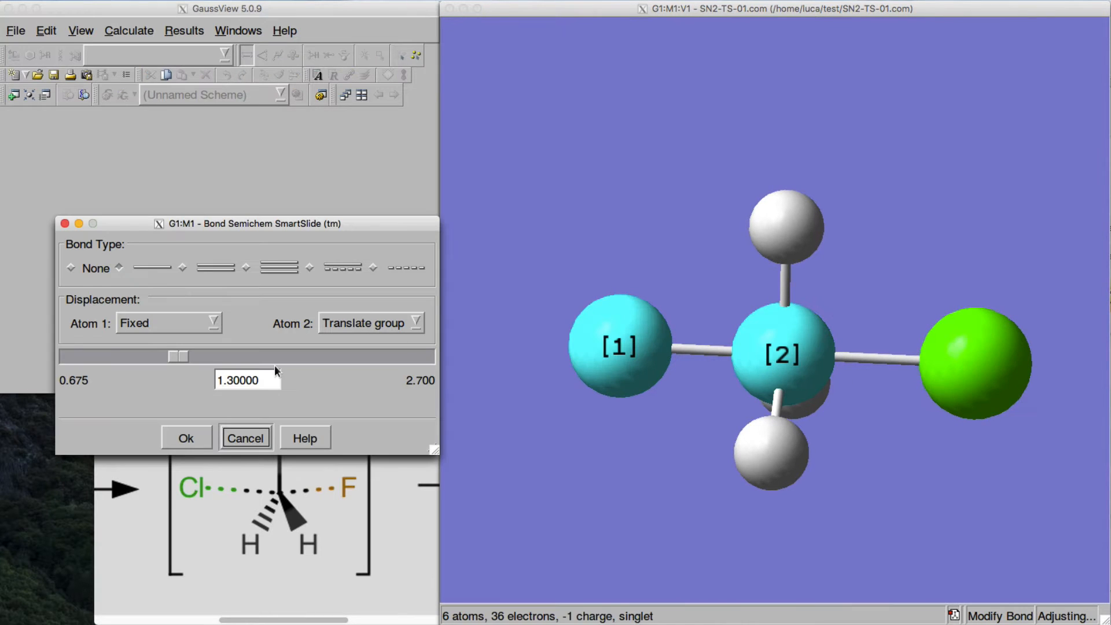
drag(176, 352, 303, 359)
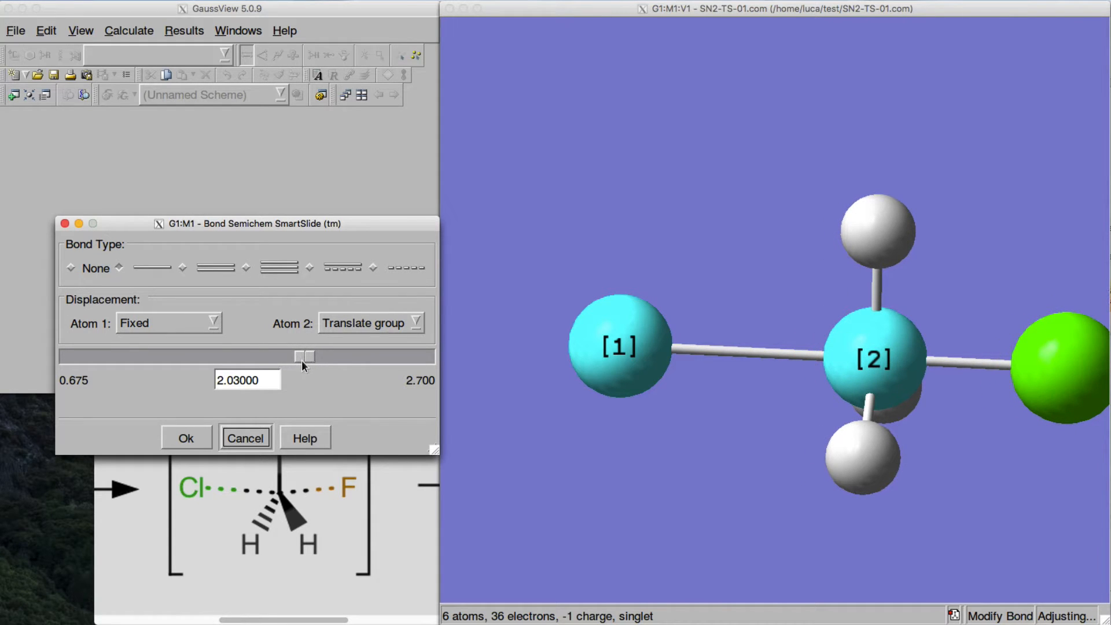
click(206, 436)
Step: Stretch the bond between carbon and chlorine to 2.07 Å, keeping carbon fixed and translating the chlorine
click(917, 366)
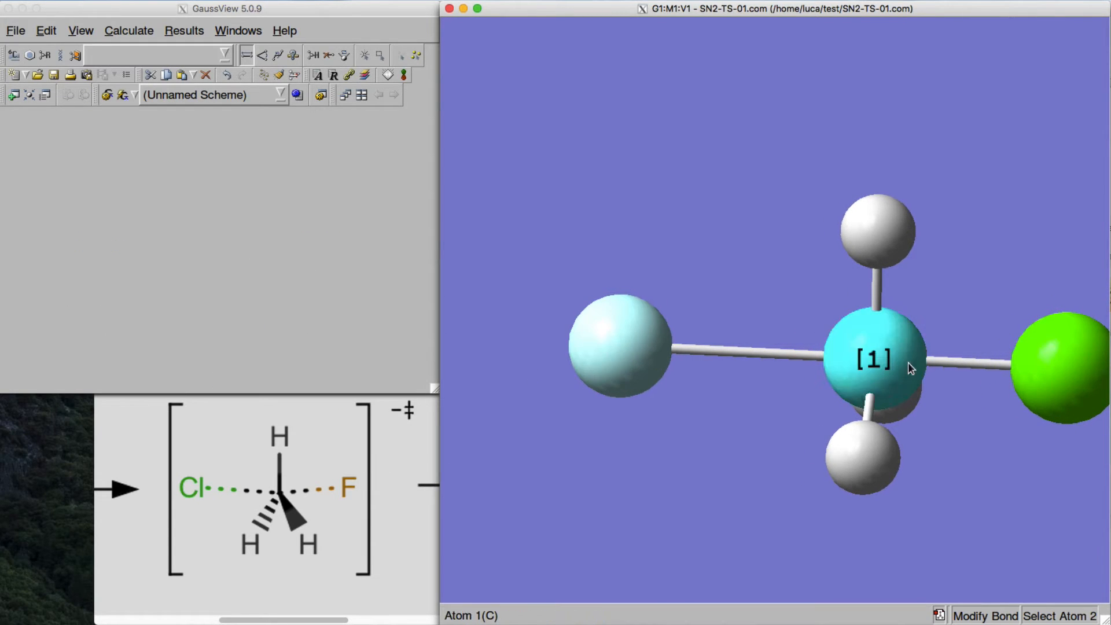
click(1070, 368)
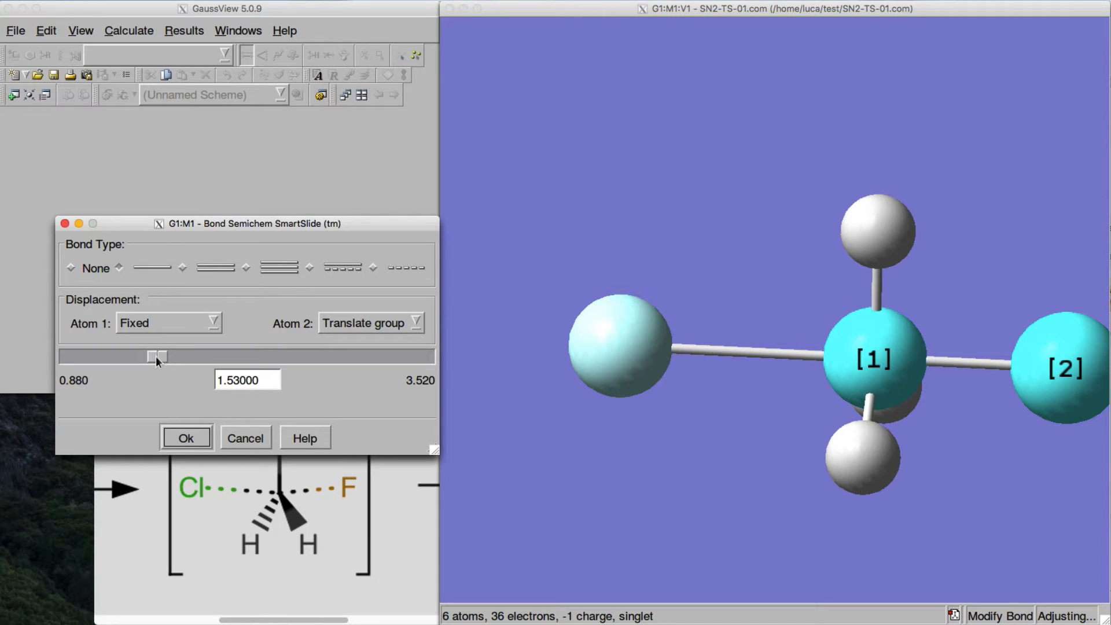
drag(156, 355, 227, 362)
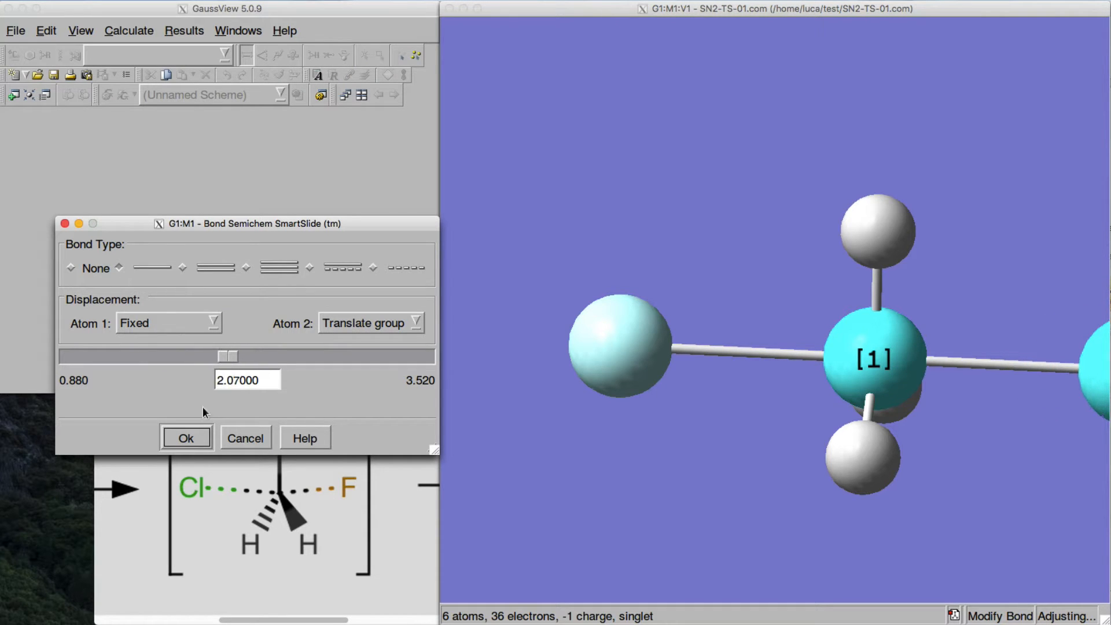
click(203, 435)
right_drag(828, 460, 794, 349)
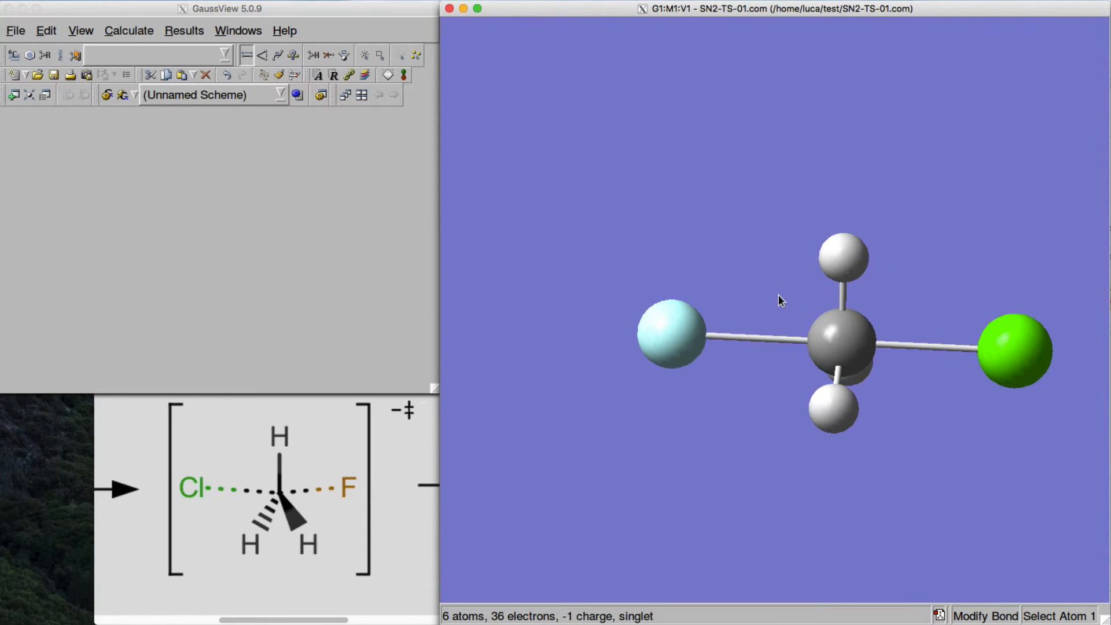
middle_drag(778, 293, 709, 247)
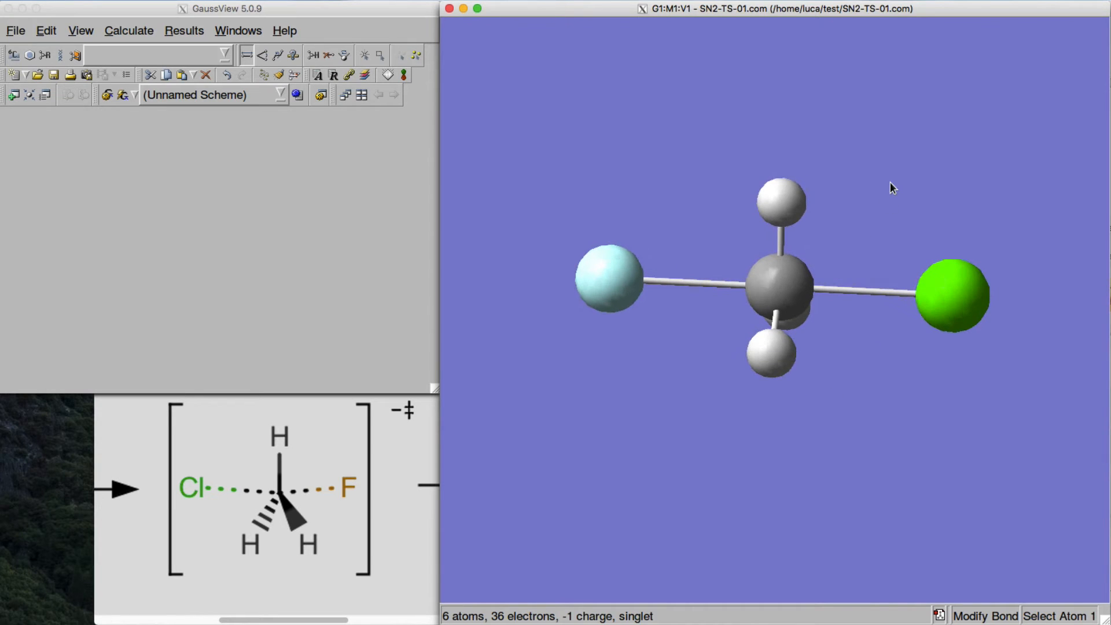
drag(890, 186, 847, 232)
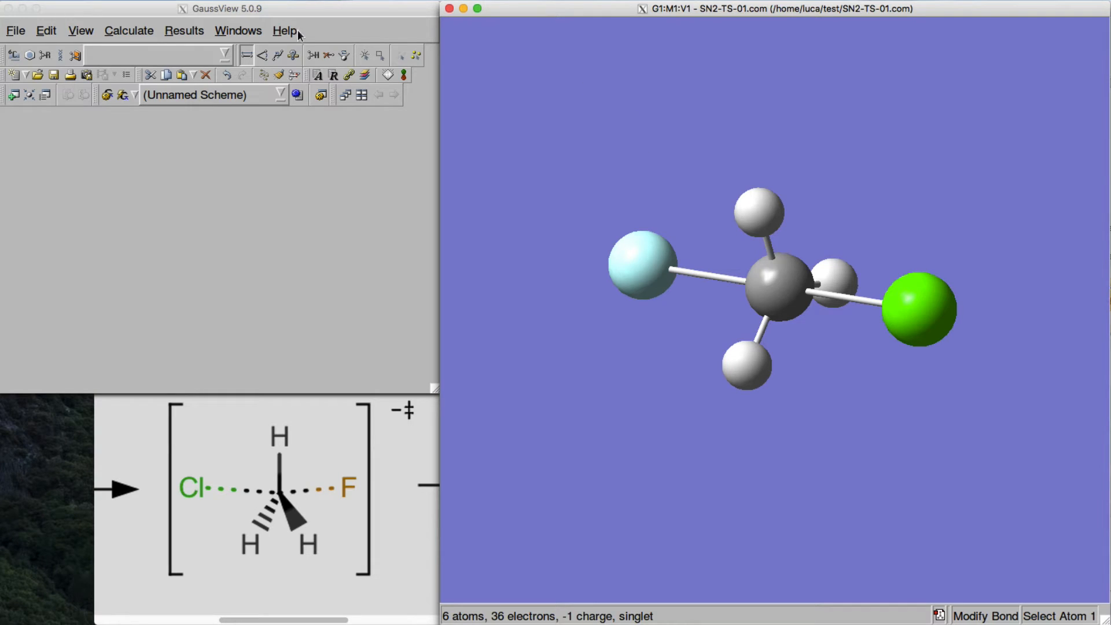
Step: Open the Gaussian calculation setup and set the Hartree-Fock method's spin treatment to Restricted-Open
click(312, 14)
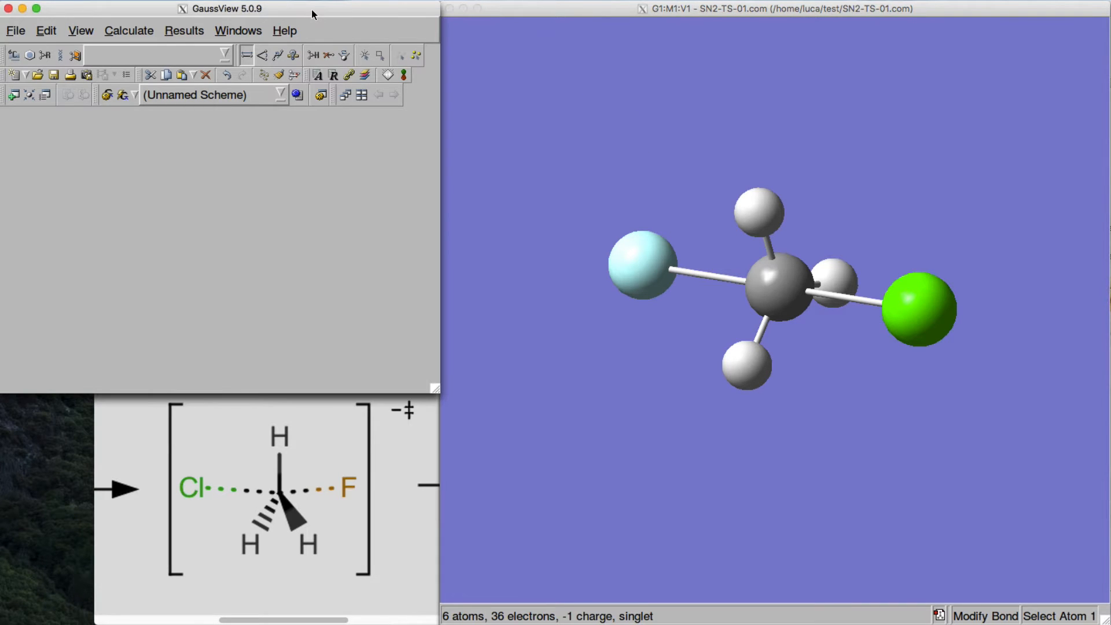
click(130, 32)
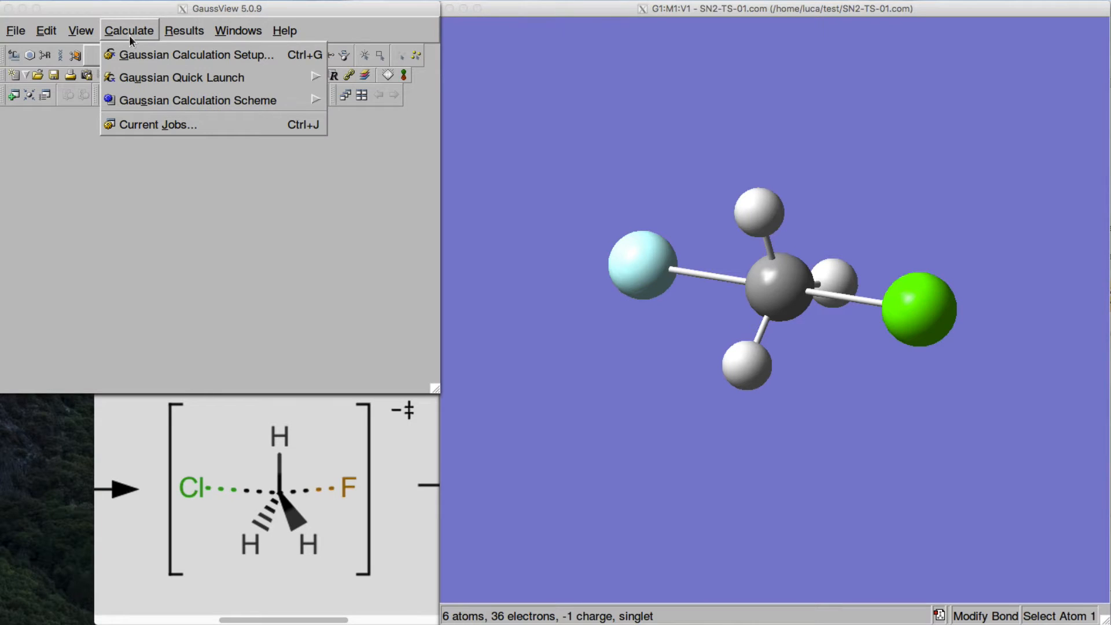
click(177, 55)
drag(171, 86, 242, 82)
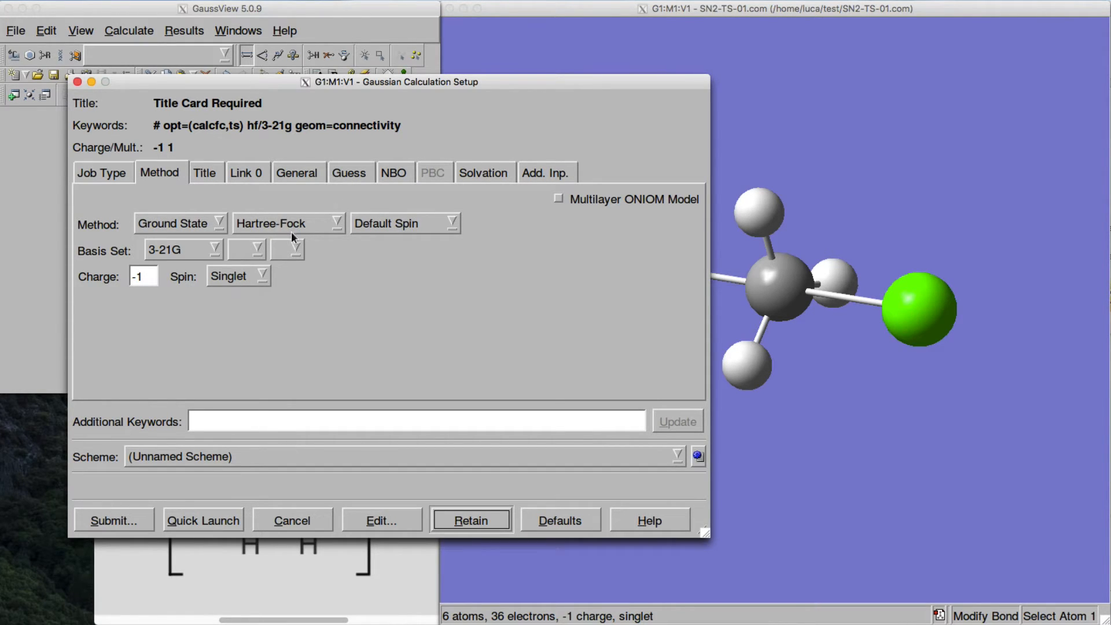
click(396, 225)
click(397, 303)
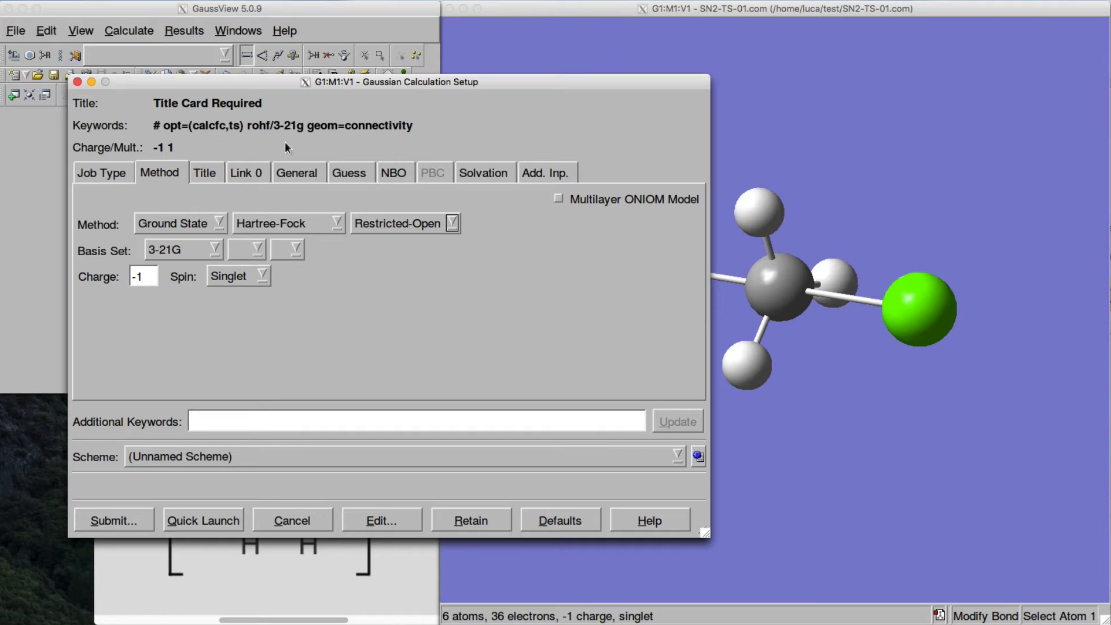
Step: Set force constants to Never be calculated for the TS (Berny) optimization and retain the calculation setup
click(106, 174)
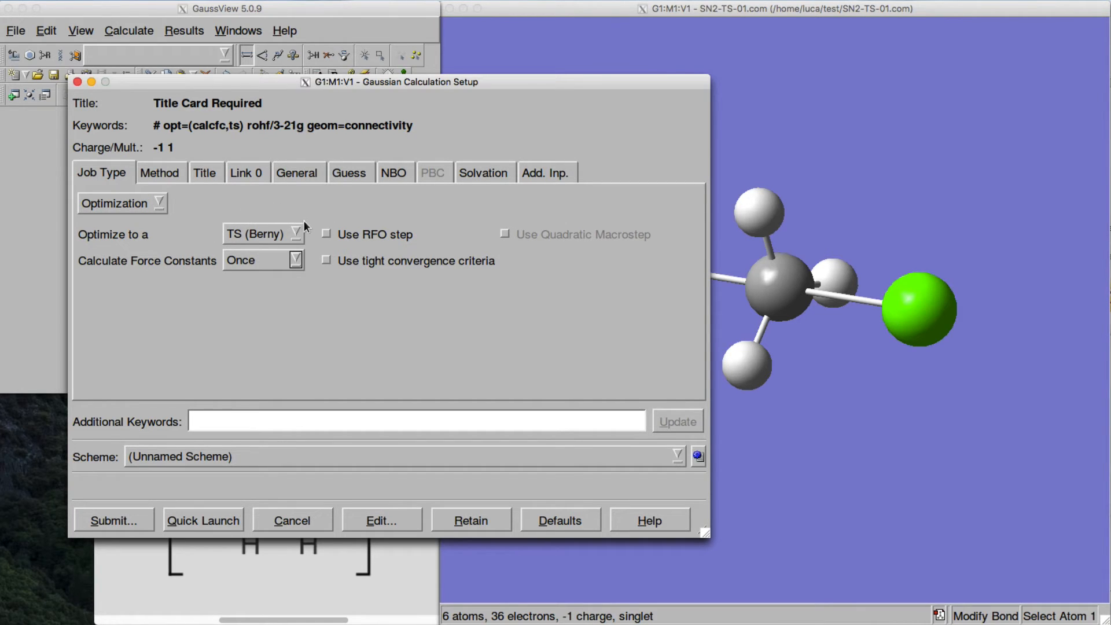
click(292, 263)
click(240, 340)
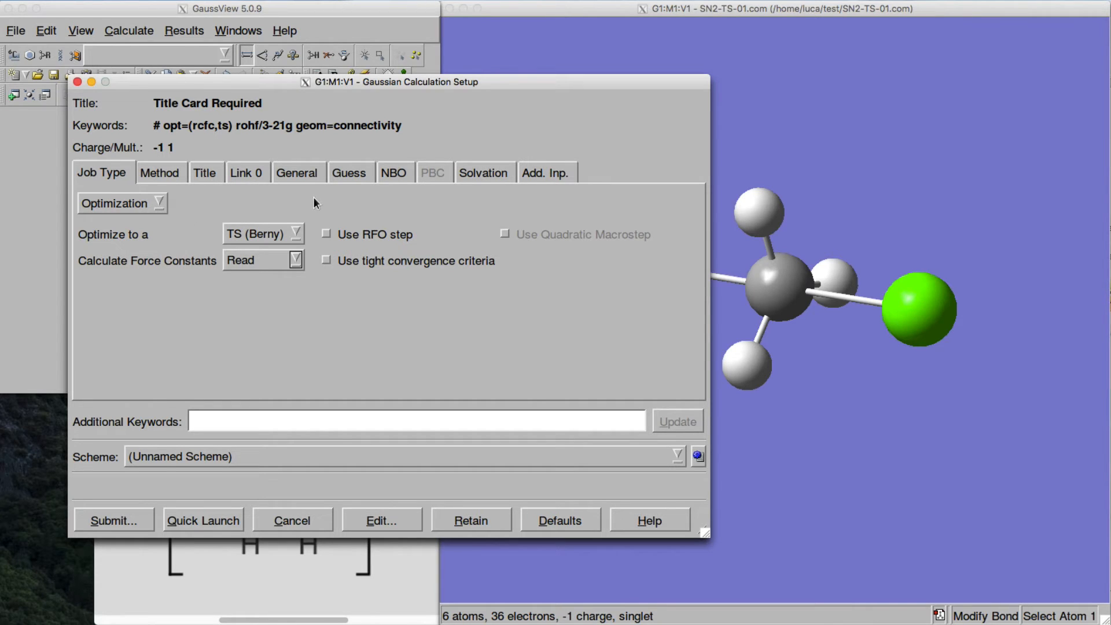
click(297, 261)
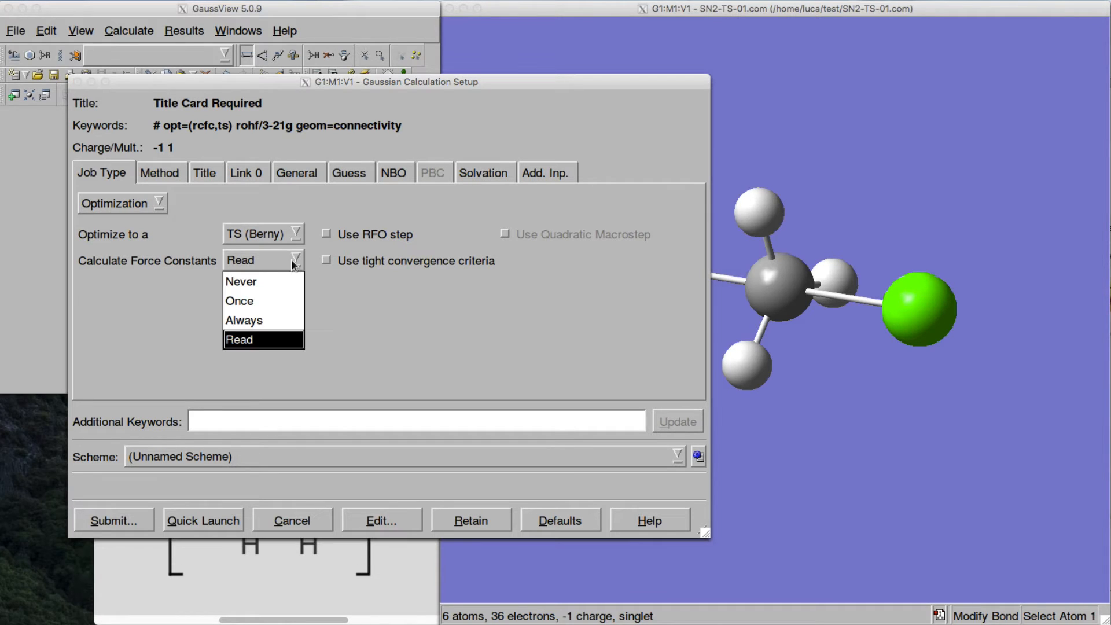
click(261, 281)
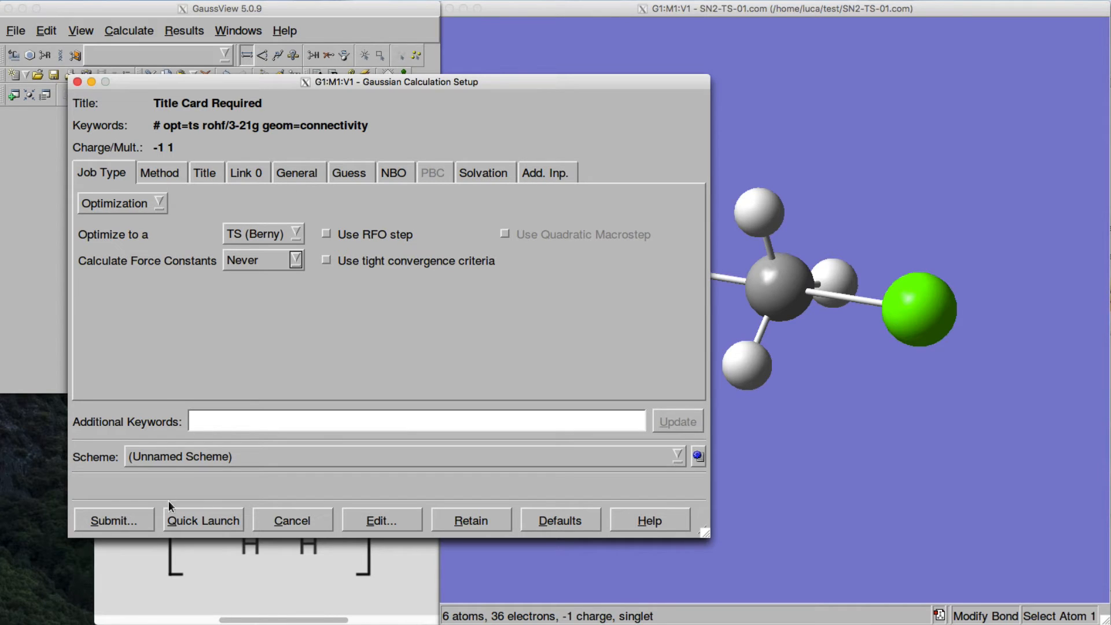
click(459, 522)
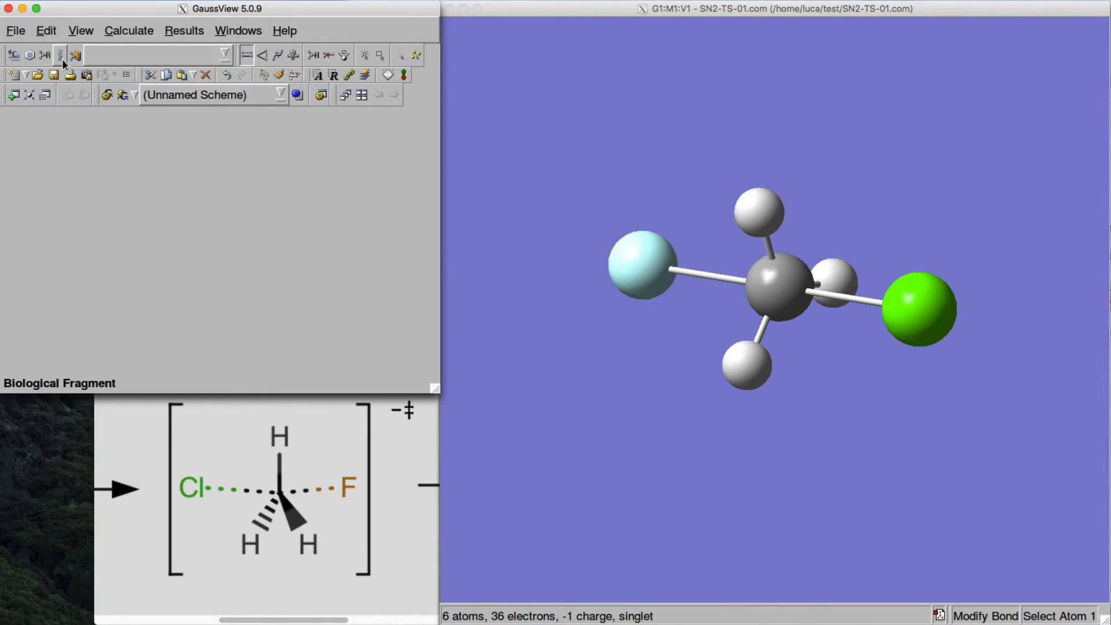
click(22, 32)
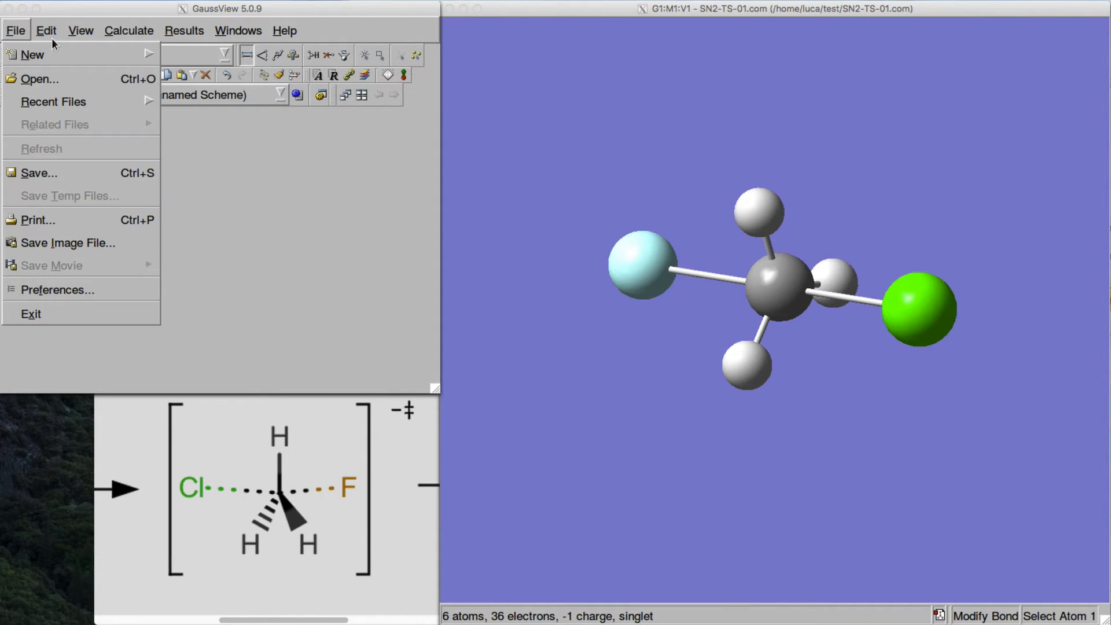
mouse_move(48, 32)
click(109, 218)
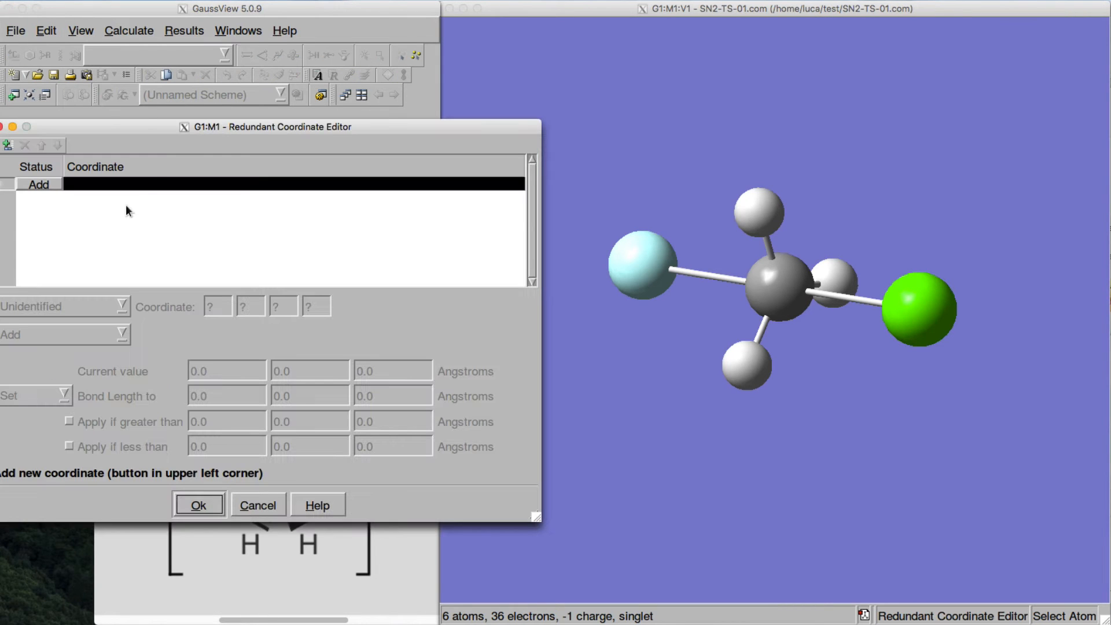
click(1, 127)
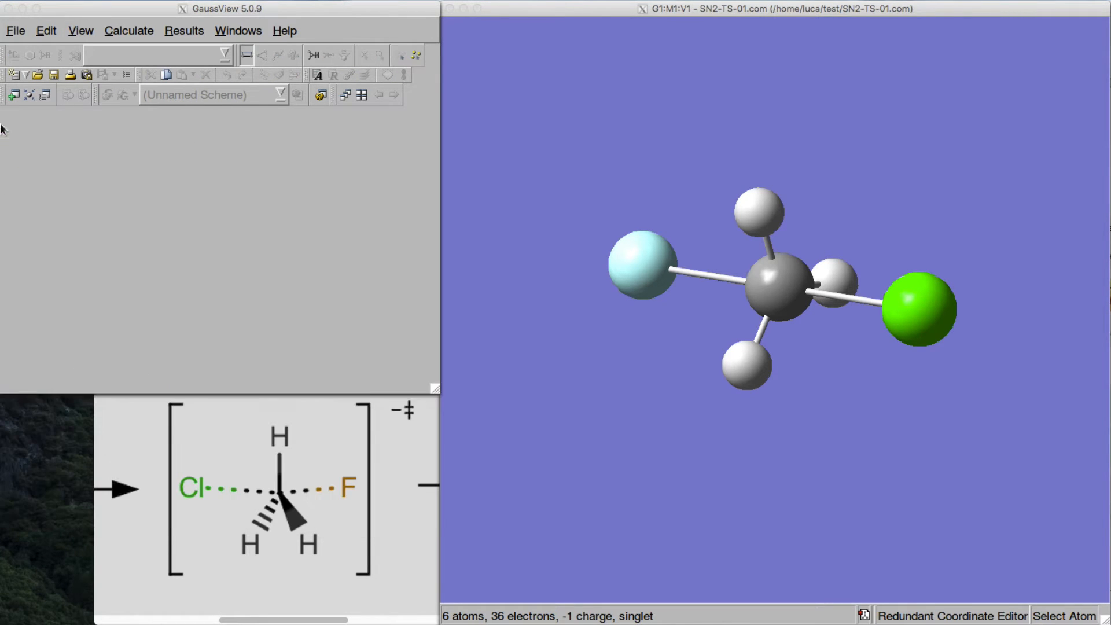
Step: Show the atom number labels on the molecule
click(144, 33)
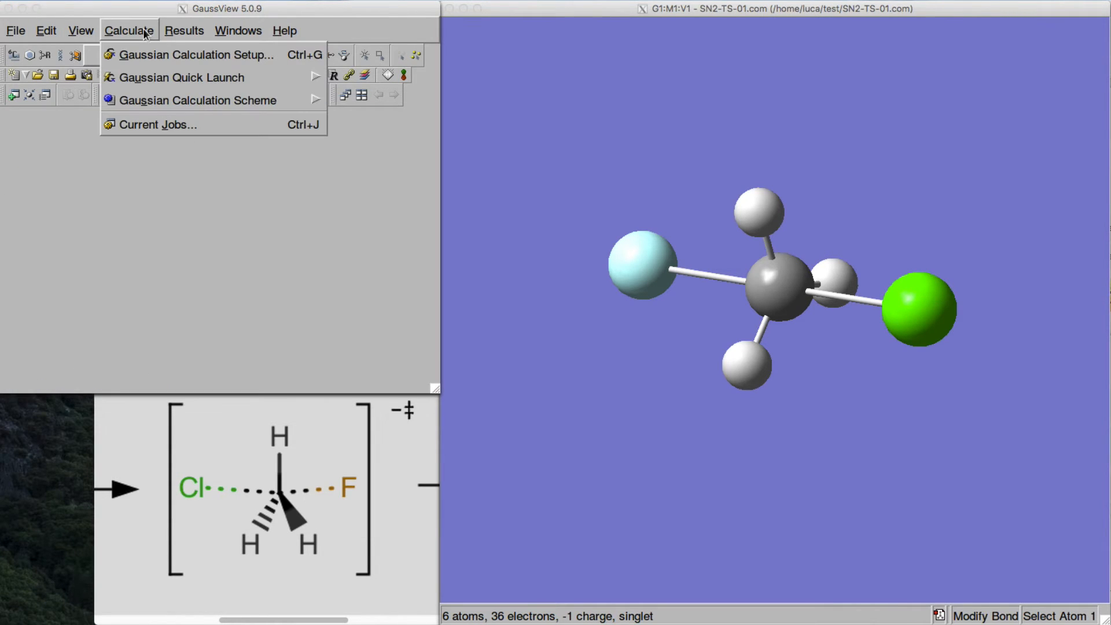
click(80, 31)
click(99, 170)
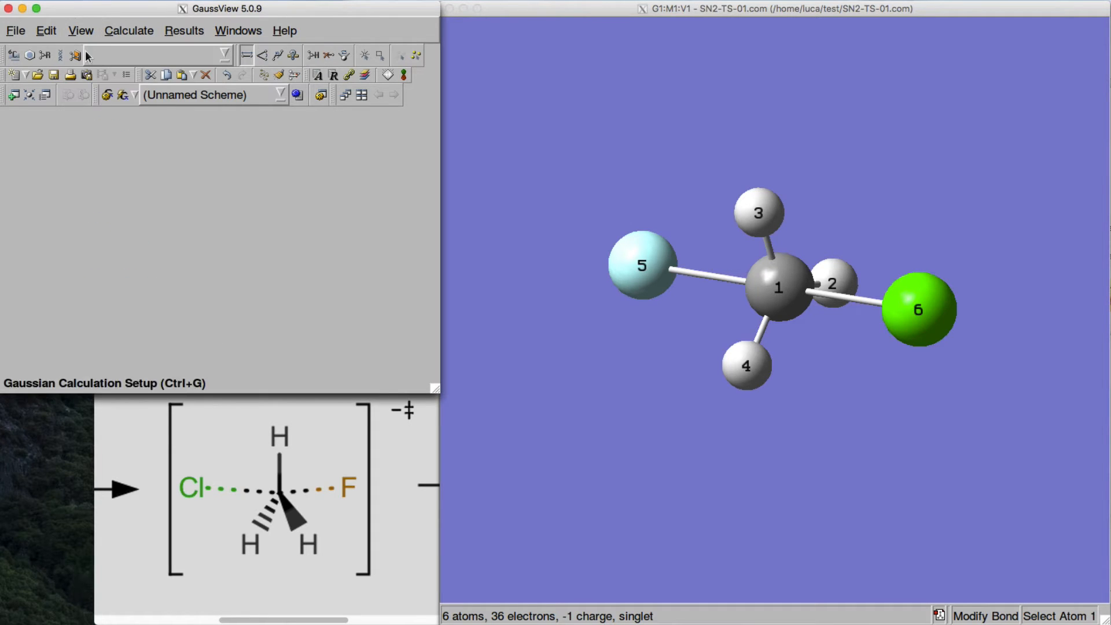
Step: Add a new coordinate of type Bond in the Redundant Coordinate Editor
click(36, 32)
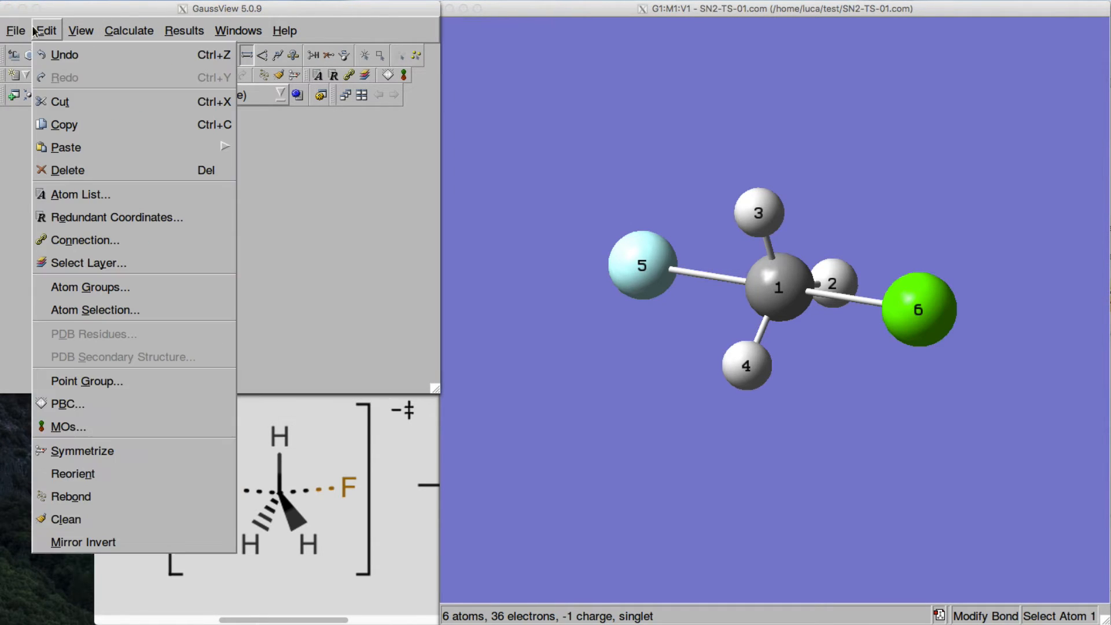
click(85, 217)
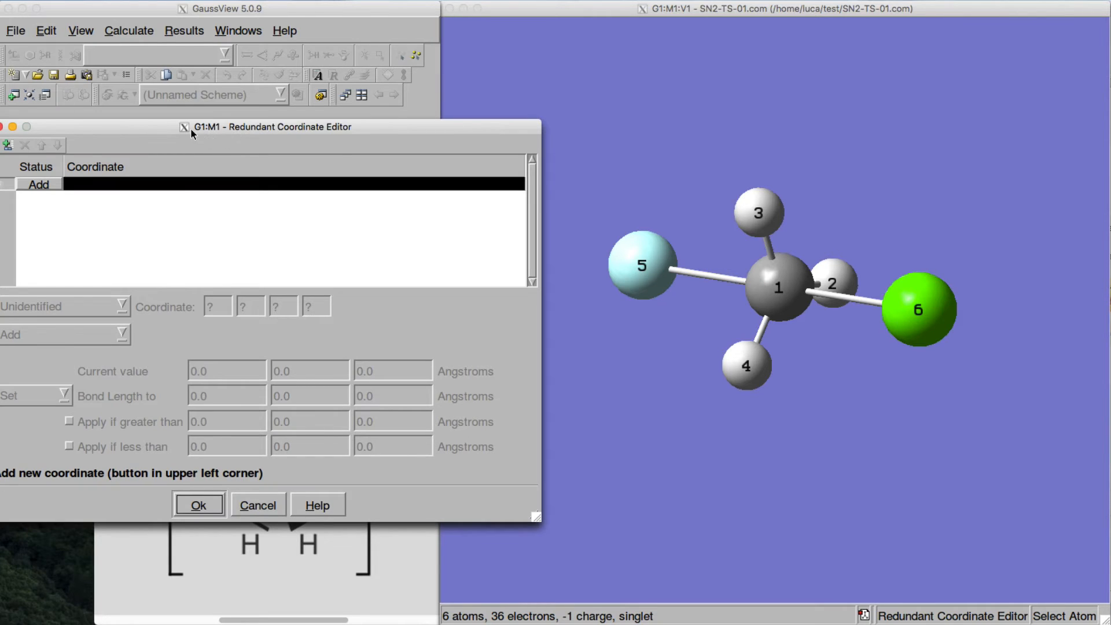
drag(191, 131, 221, 130)
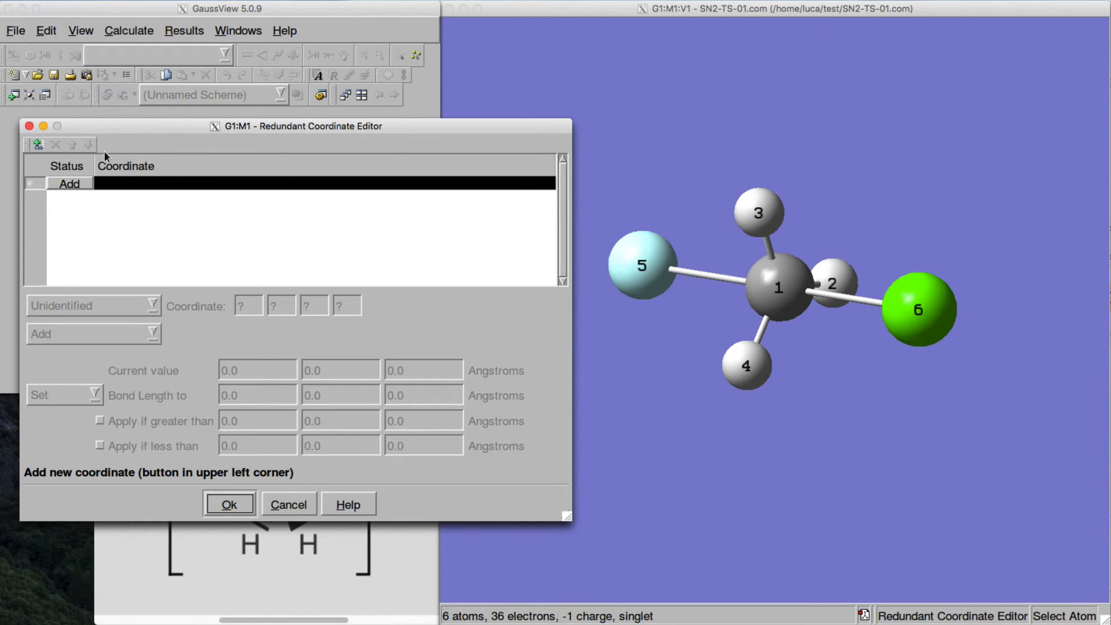
click(71, 184)
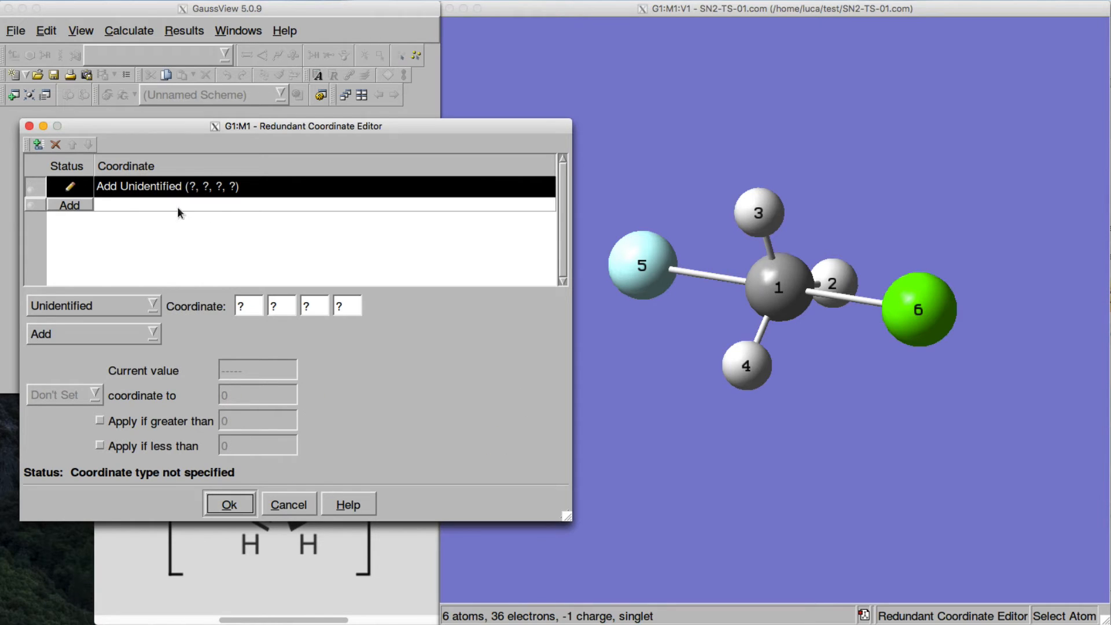
click(125, 310)
click(107, 345)
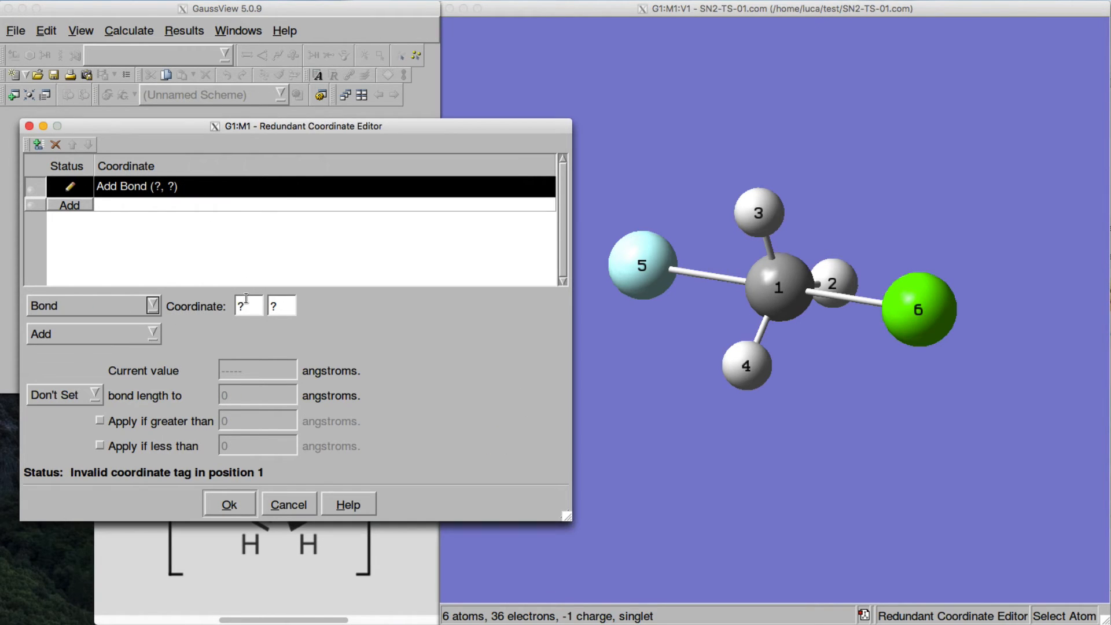
Step: Define the new bond coordinate between atoms 5 and 1 and set its action to Derivative
double_click(246, 306)
text(5)
double_click(281, 305)
text(1)
click(136, 340)
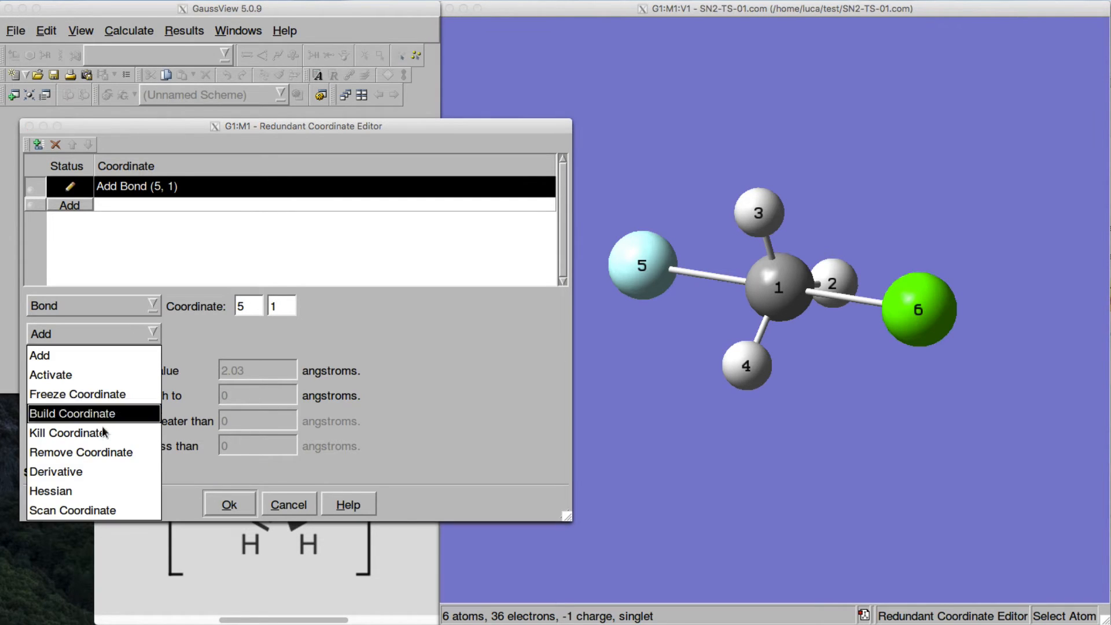
click(84, 471)
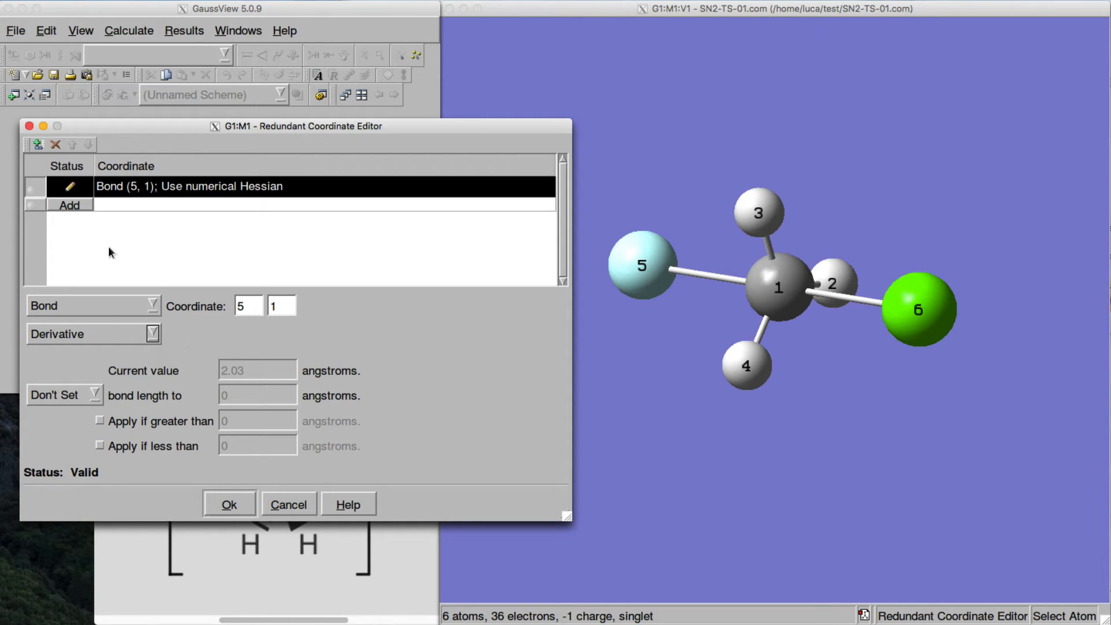
Step: Add a second Bond coordinate between atoms 1 and 6, set its action to Derivative, and accept the redundant coordinates
click(74, 207)
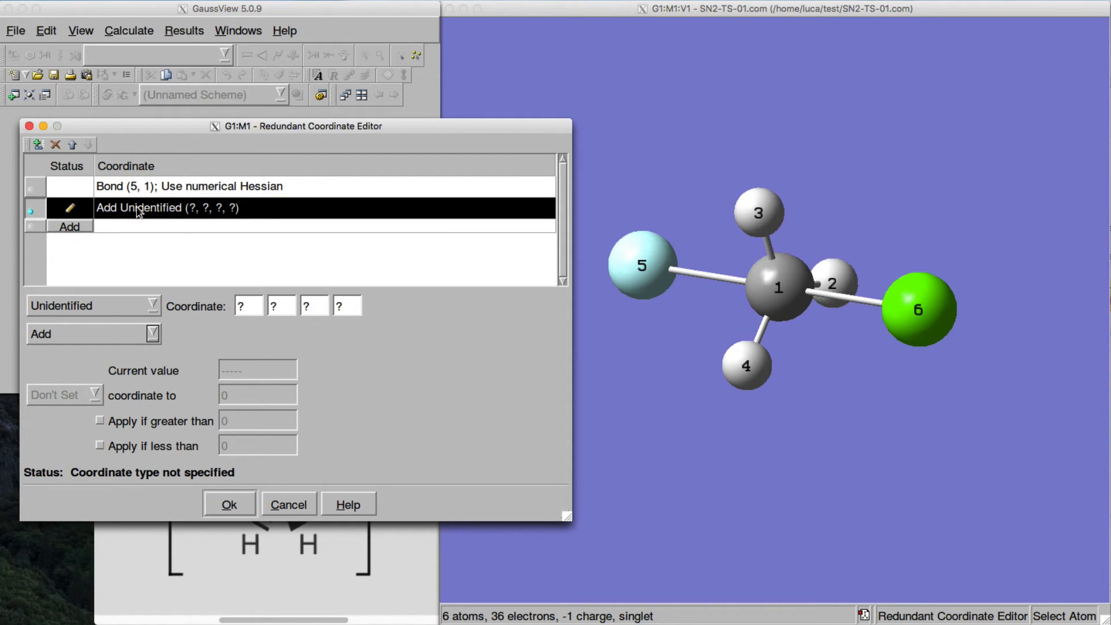
click(101, 307)
click(88, 349)
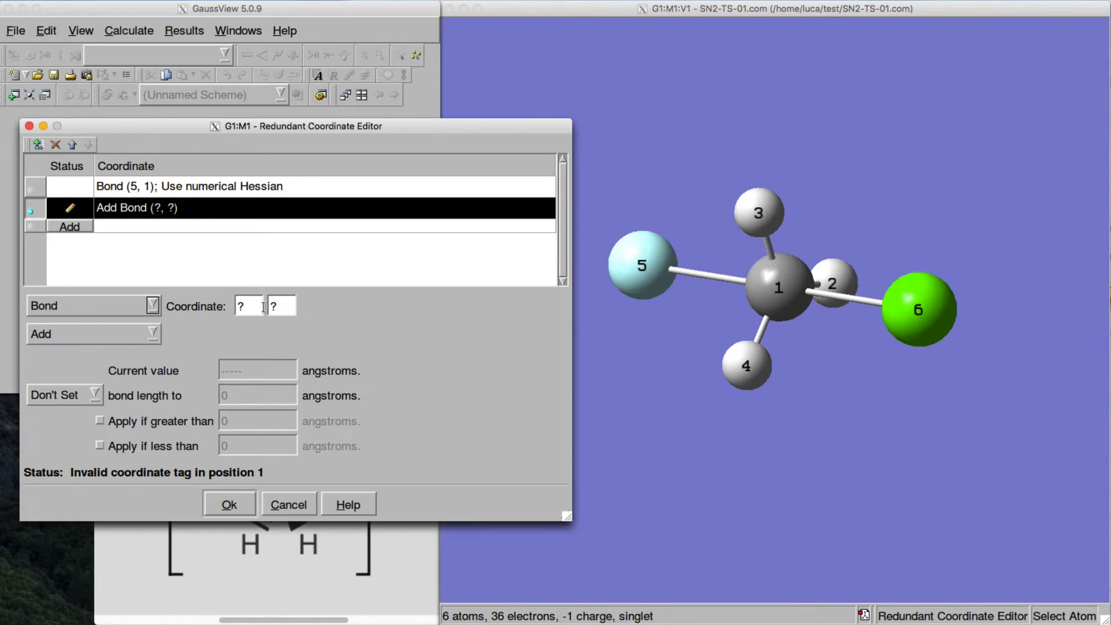
double_click(255, 303)
text(1)
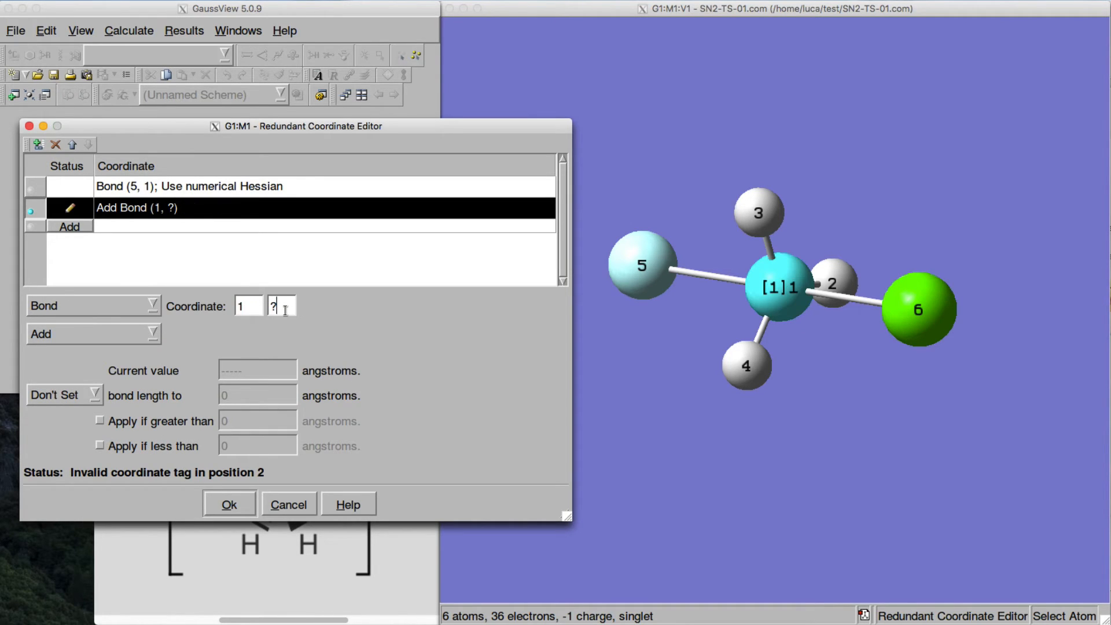
double_click(282, 307)
text(6)
click(88, 334)
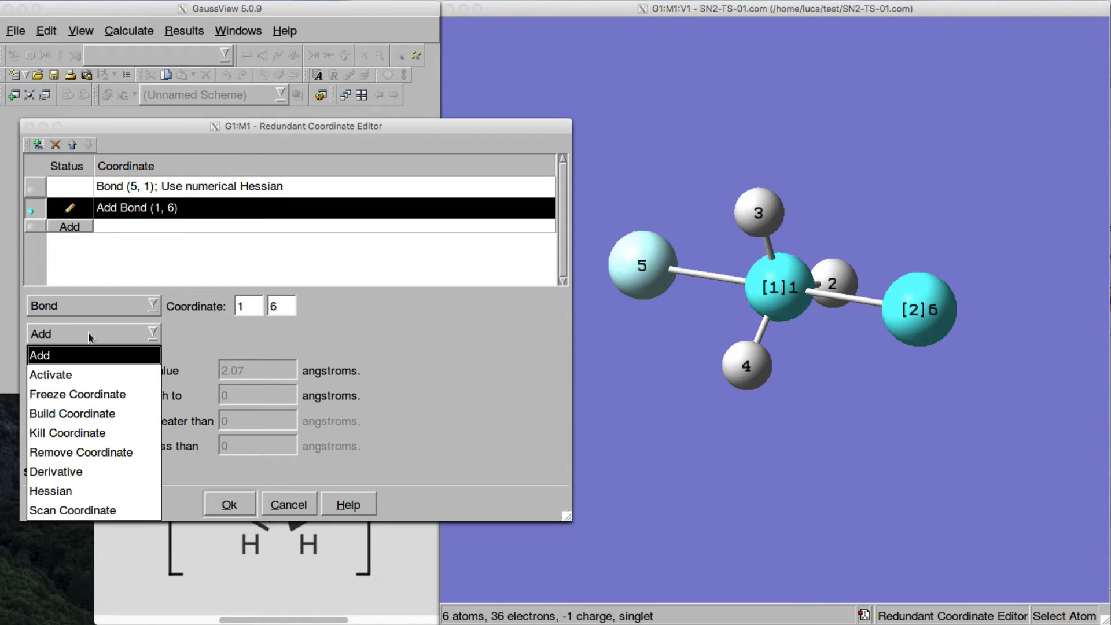
click(70, 471)
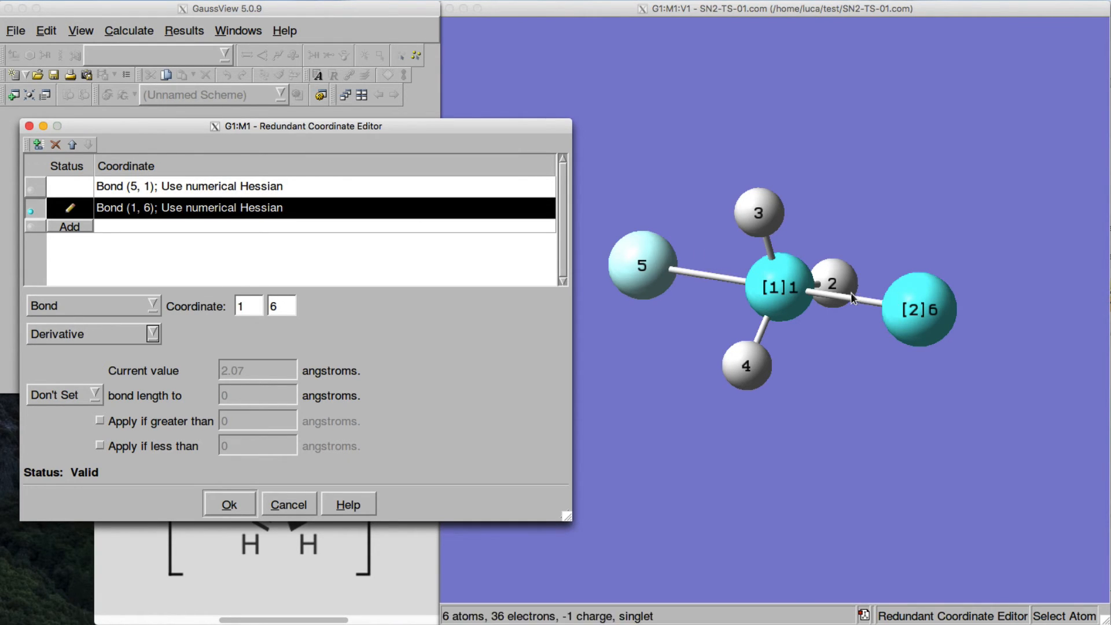
click(226, 504)
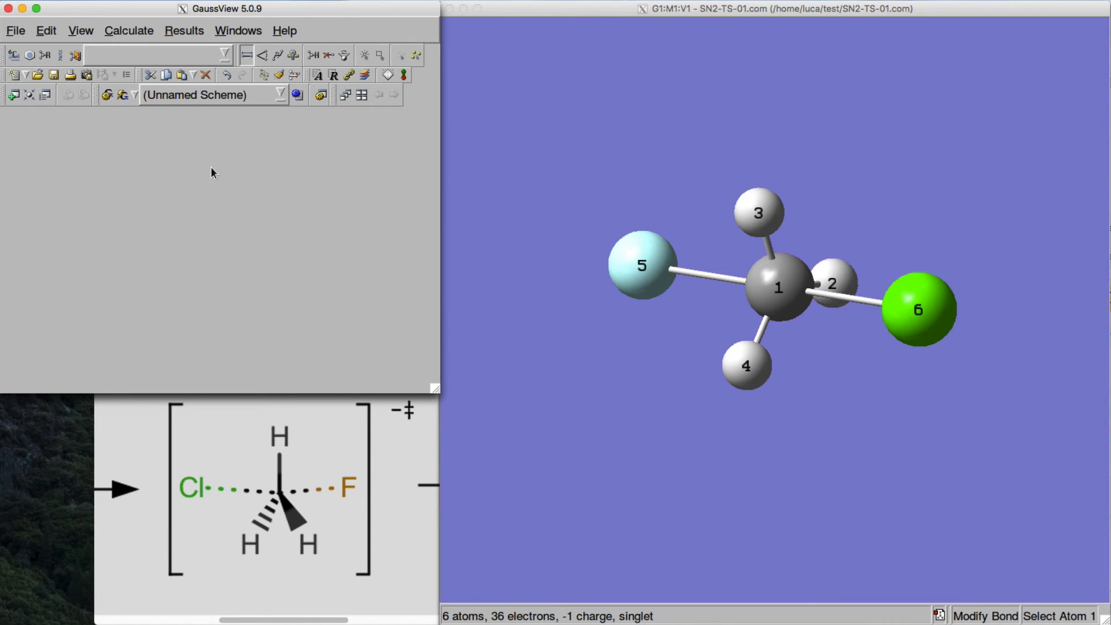
Step: Add the keyword opt=noeigentest to the Gaussian calculation setup, update the route line, and retain the setup
click(124, 32)
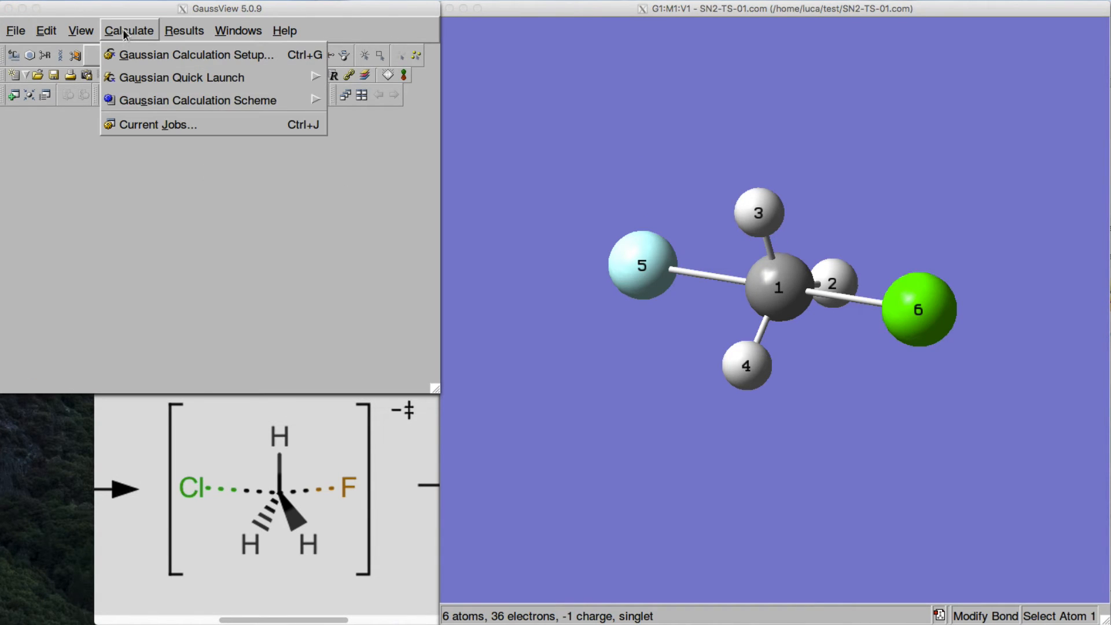
click(146, 55)
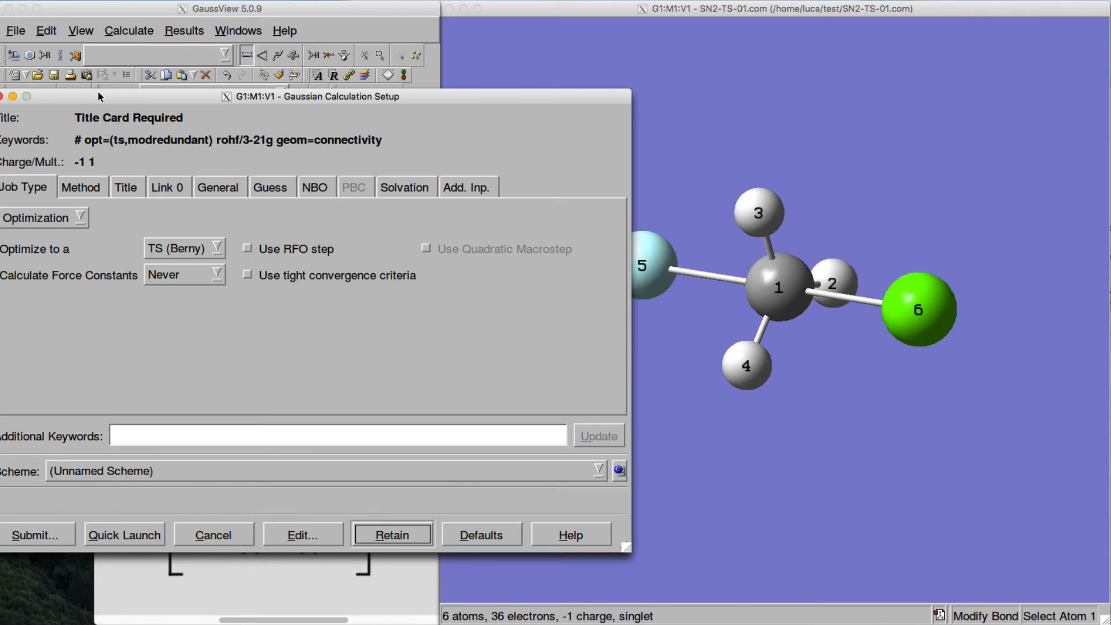
drag(99, 95, 127, 88)
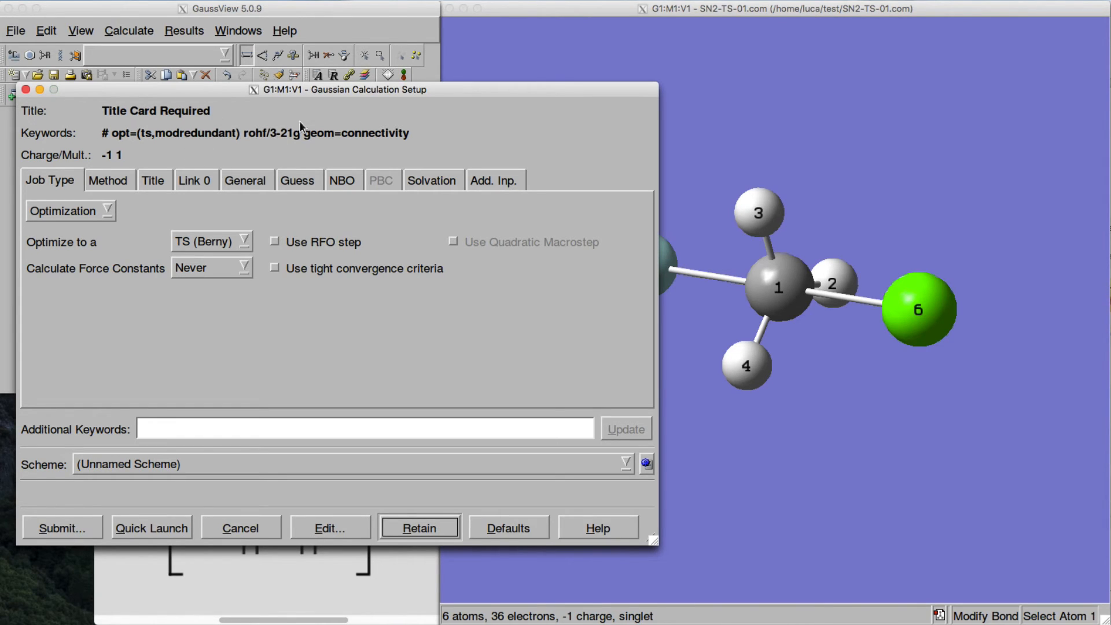
drag(457, 89, 460, 96)
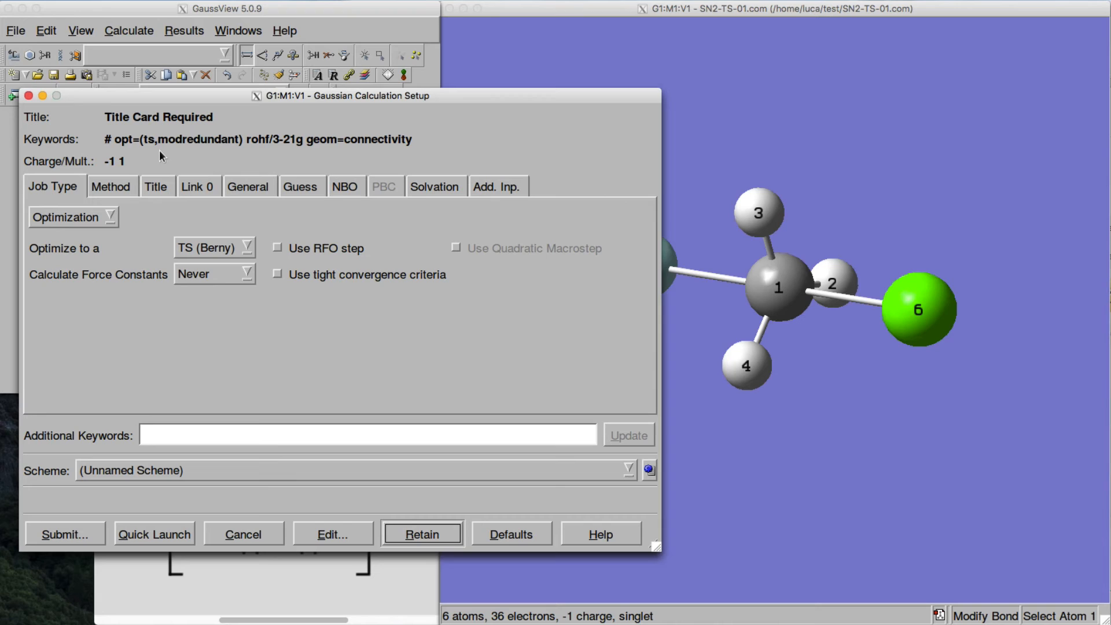
click(236, 433)
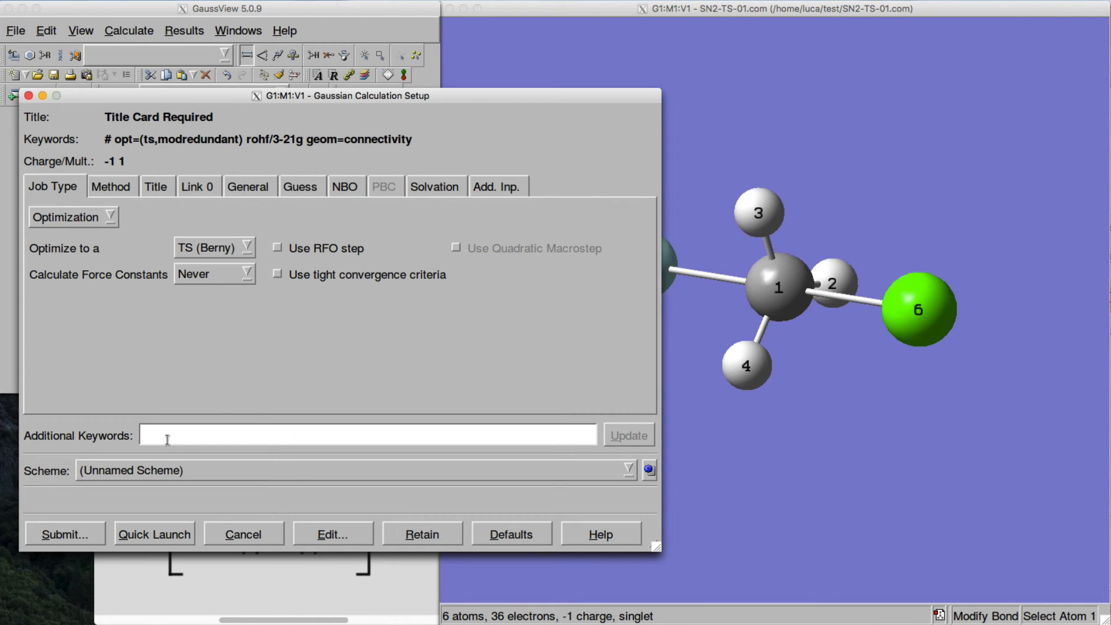
text(opt=no)
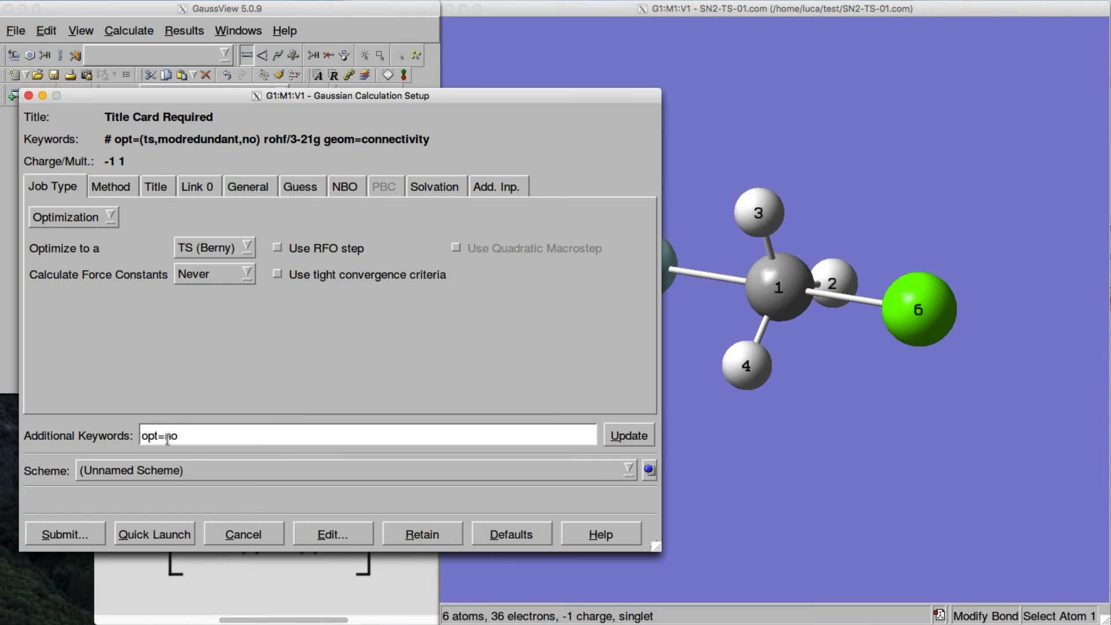
text(eigentest)
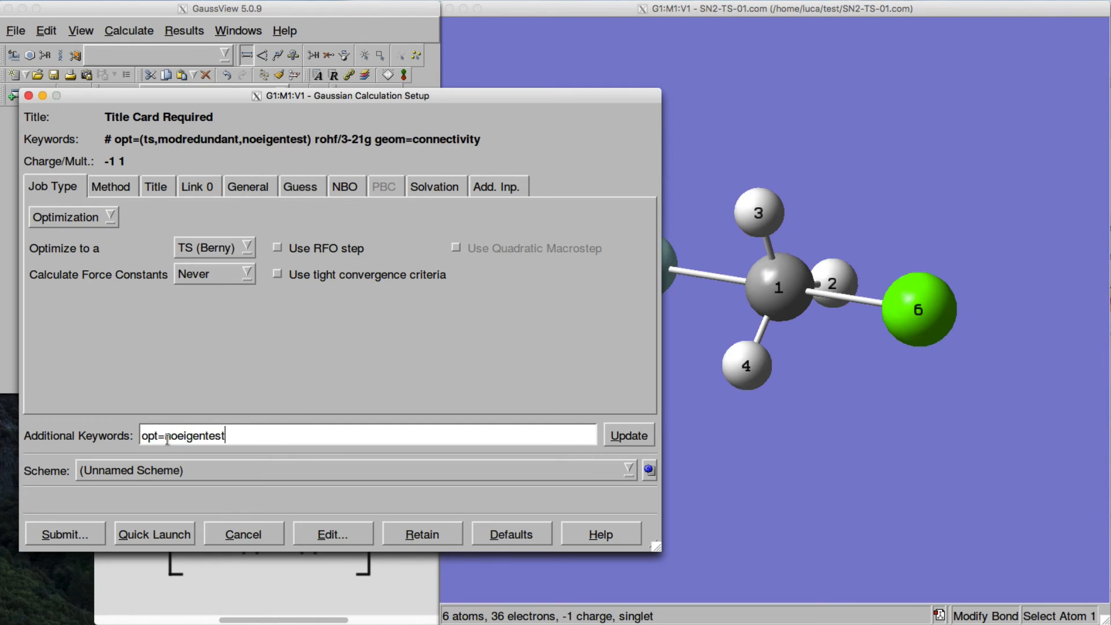
click(628, 435)
click(435, 539)
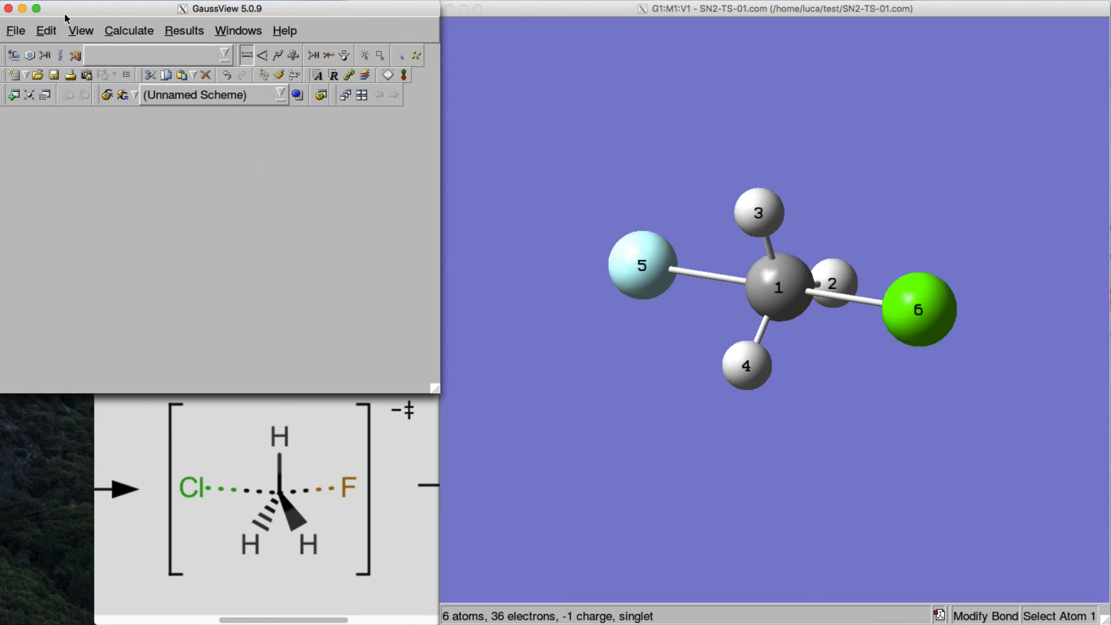
Step: In the Redundant Coordinate Editor, change the bond 5–1 coordinate's action to Hessian with a diagonal value of -1 au
click(48, 34)
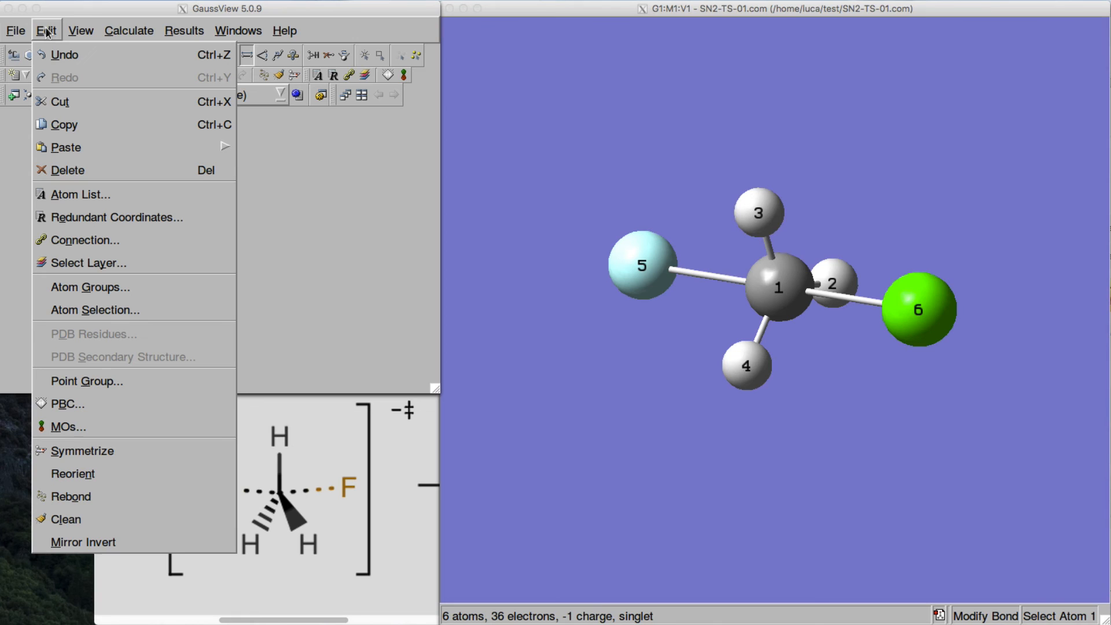
click(70, 217)
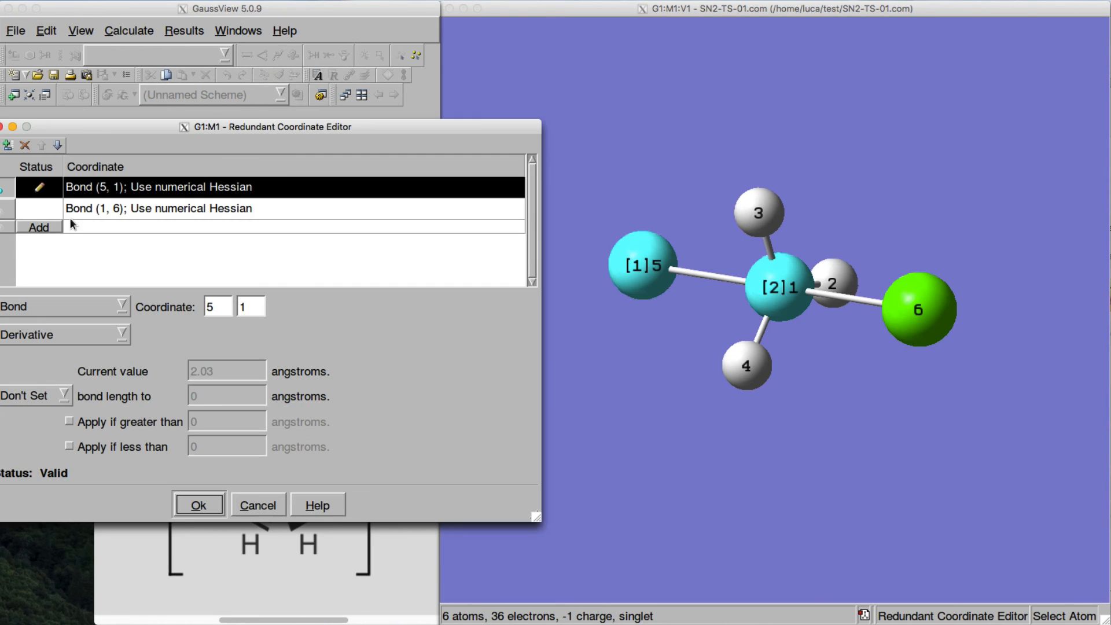
drag(97, 123, 140, 122)
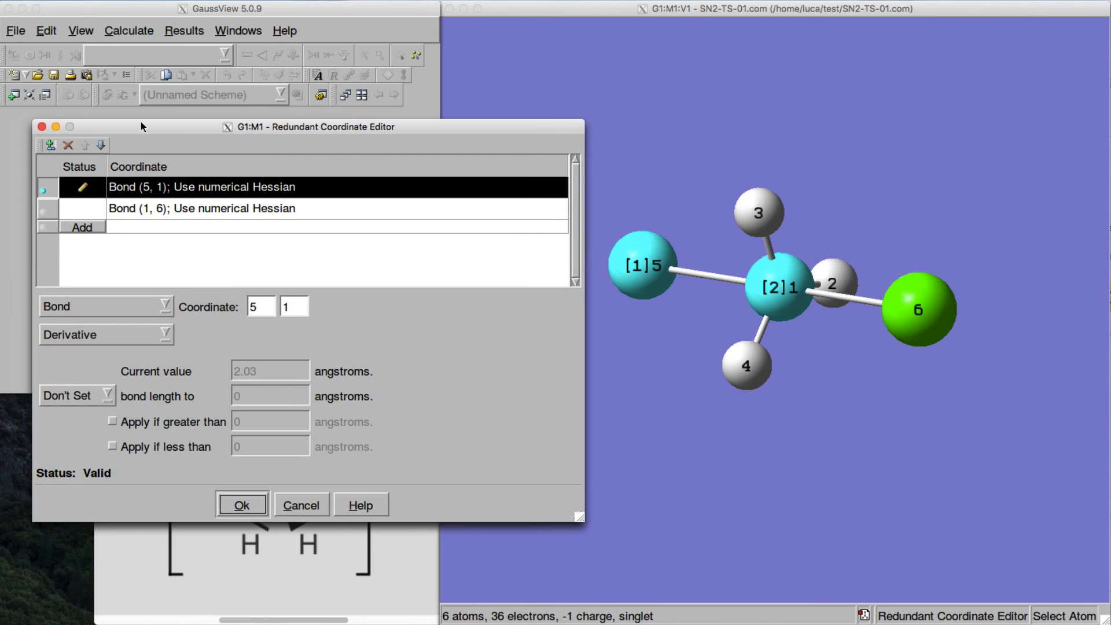
click(92, 334)
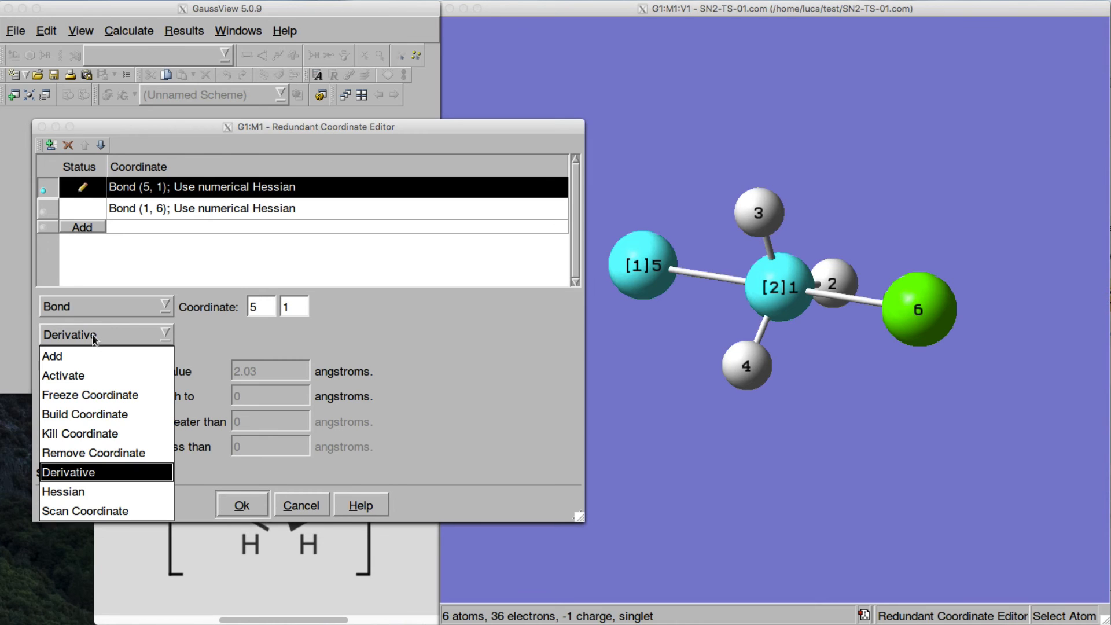
click(76, 493)
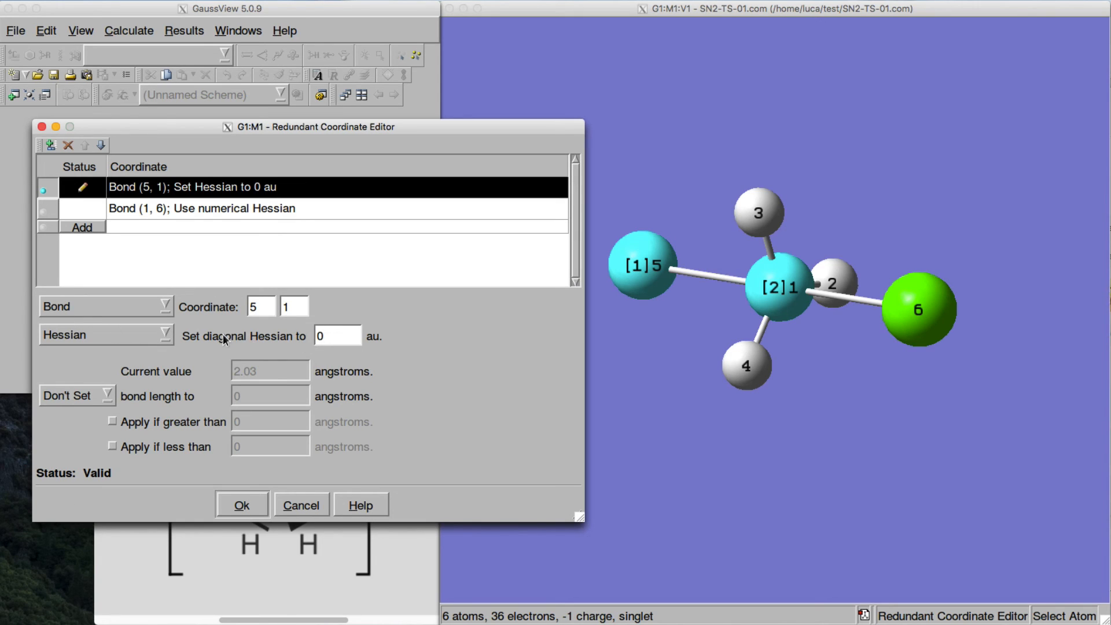
click(333, 334)
key(BackSpace)
text(-1)
key(Return)
Step: Change the bond 1–6 coordinate's action to Hessian with a diagonal value of -1 au and accept the coordinate edits
click(226, 208)
click(119, 342)
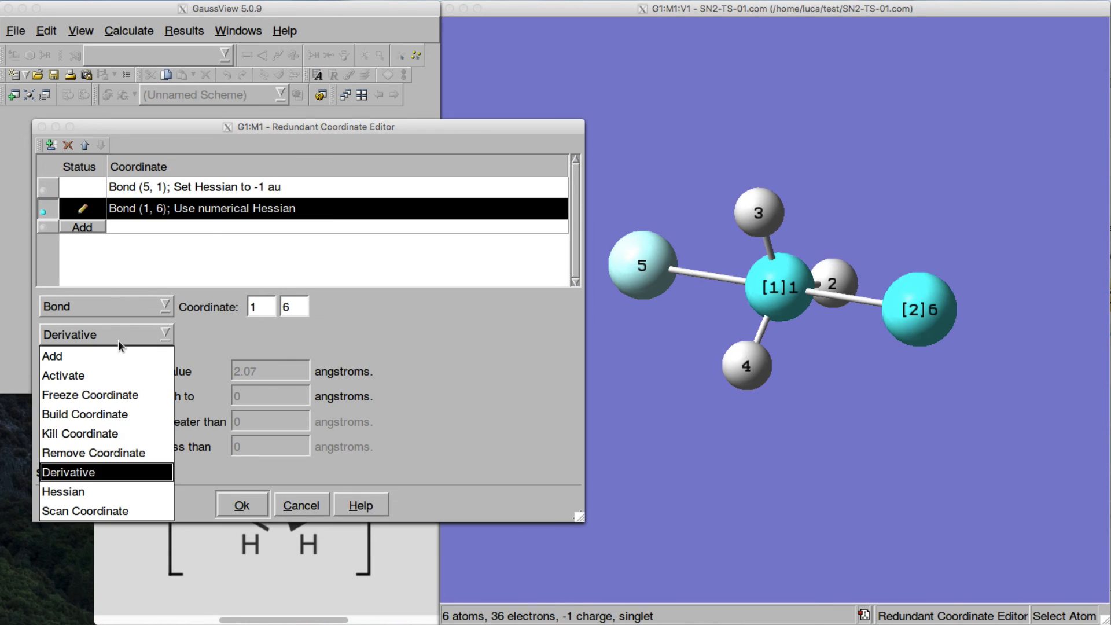
click(64, 491)
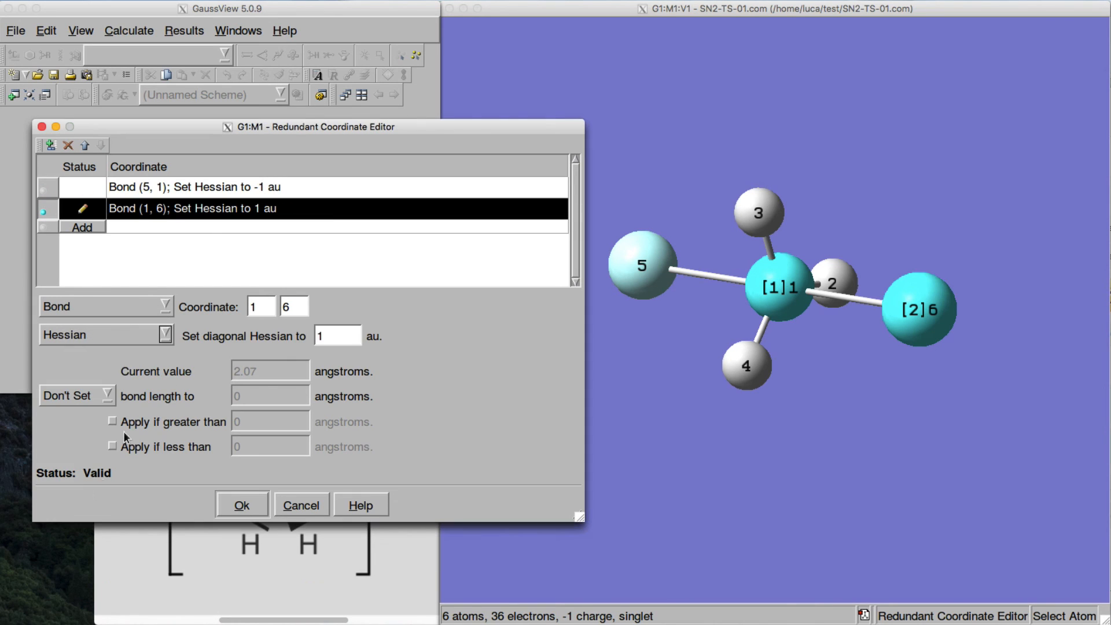
click(328, 345)
text(-)
click(233, 502)
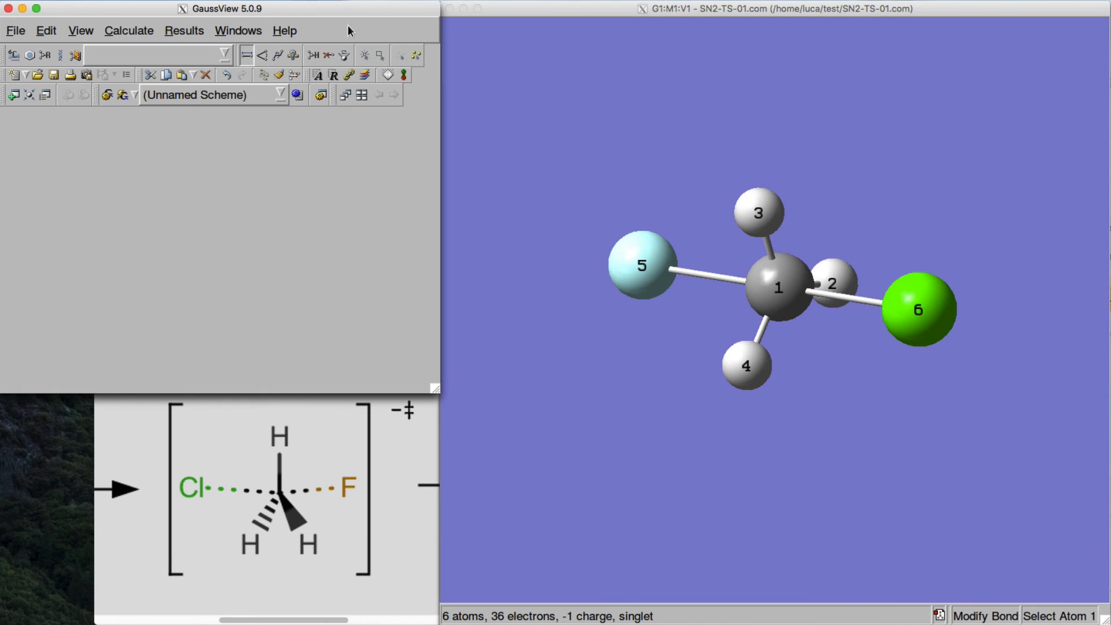
click(526, 13)
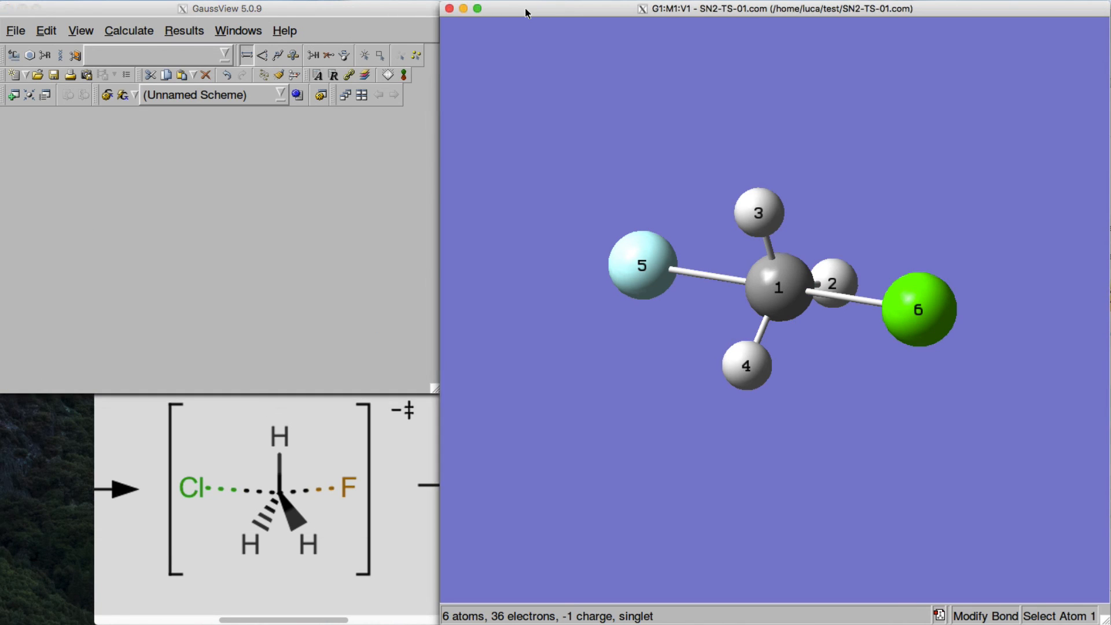